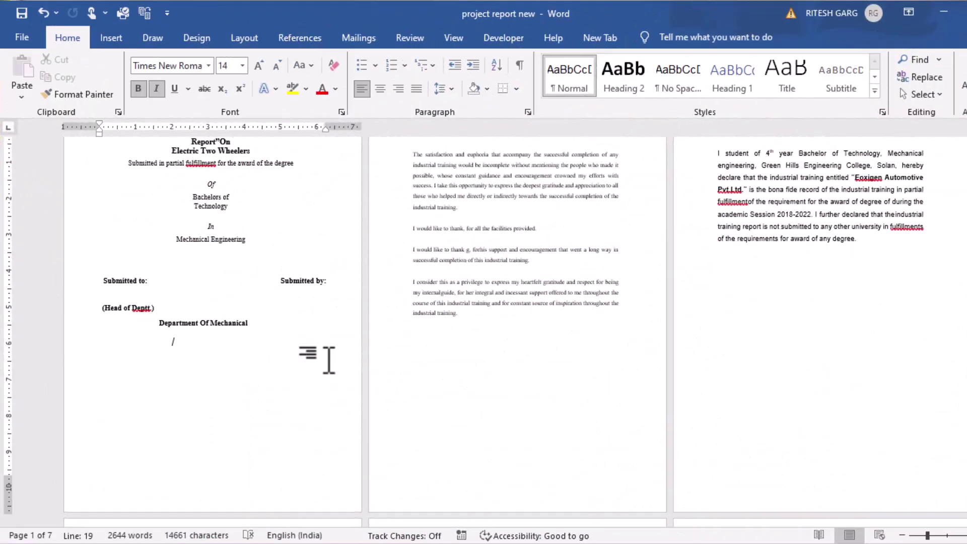
Step: Scroll through the finished report to preview its circled footer page numbers
scroll(347, 368, "down", 3)
scroll(347, 370, "down", 4)
scroll(352, 373, "down", 5)
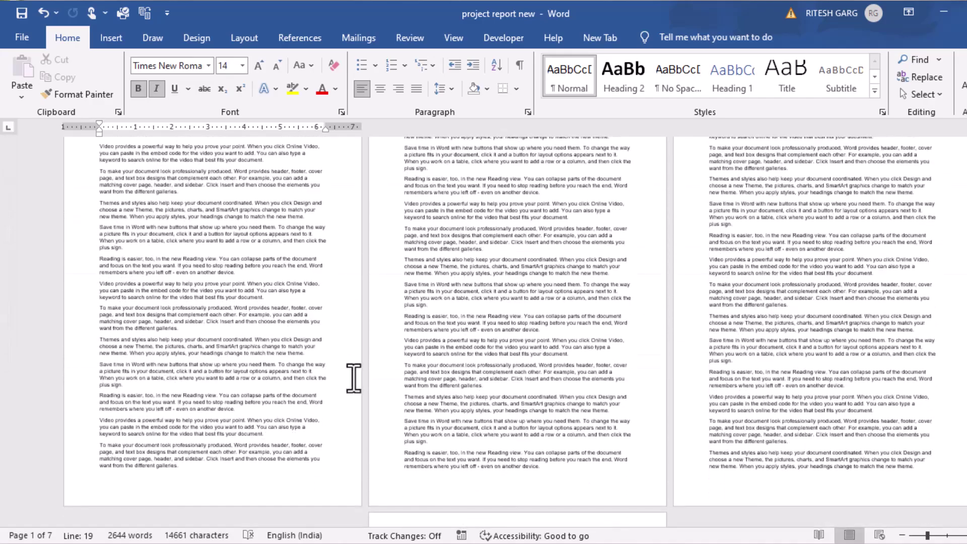
scroll(353, 378, "down", 4)
scroll(346, 395, "down", 2)
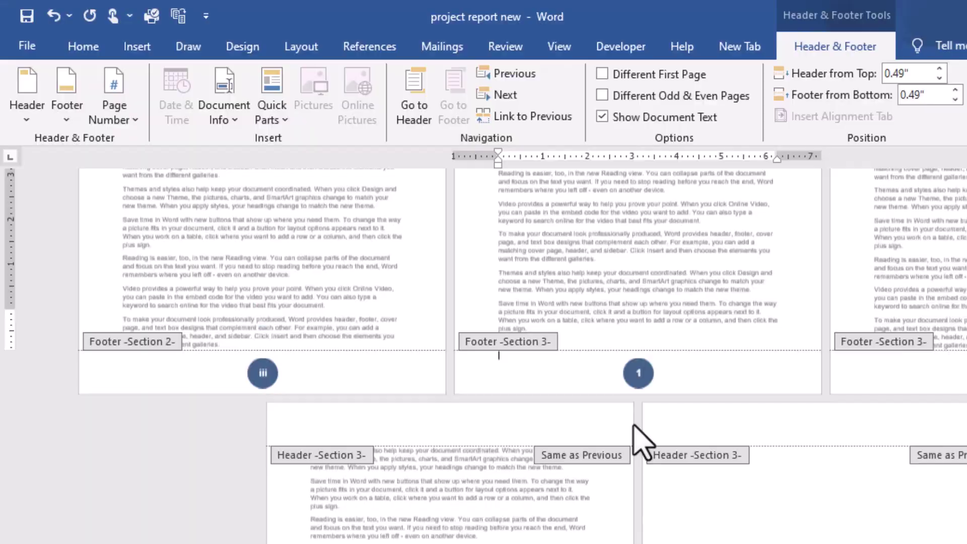
scroll(495, 419, "down", 3)
scroll(554, 383, "up", 3)
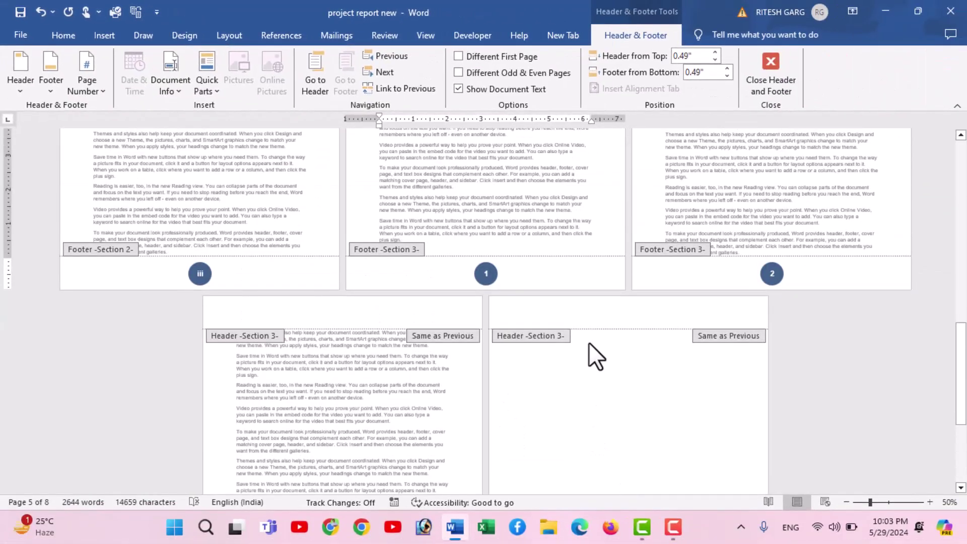
Step: Close header and footer editing and scroll from the title page through the numbered pages
double_click(589, 343)
scroll(579, 373, "up", 10)
left_click(250, 294)
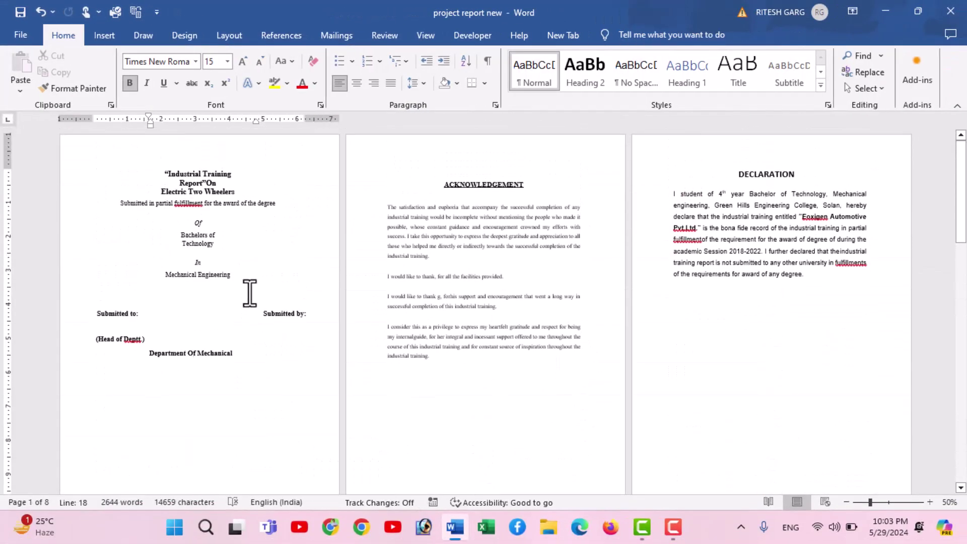
scroll(249, 289, "down", 3)
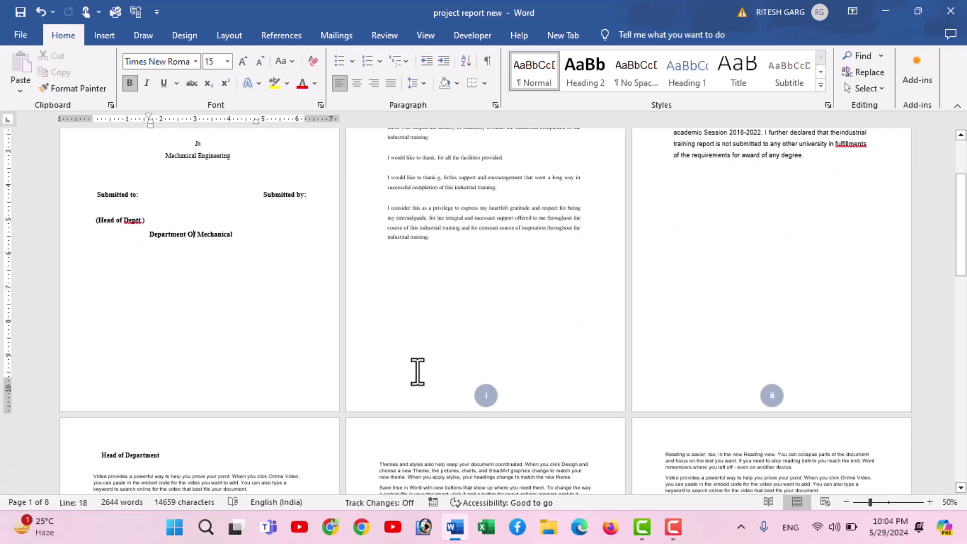
scroll(417, 371, "down", 5)
scroll(582, 315, "down", 6)
scroll(378, 393, "down", 2)
scroll(489, 328, "down", 3)
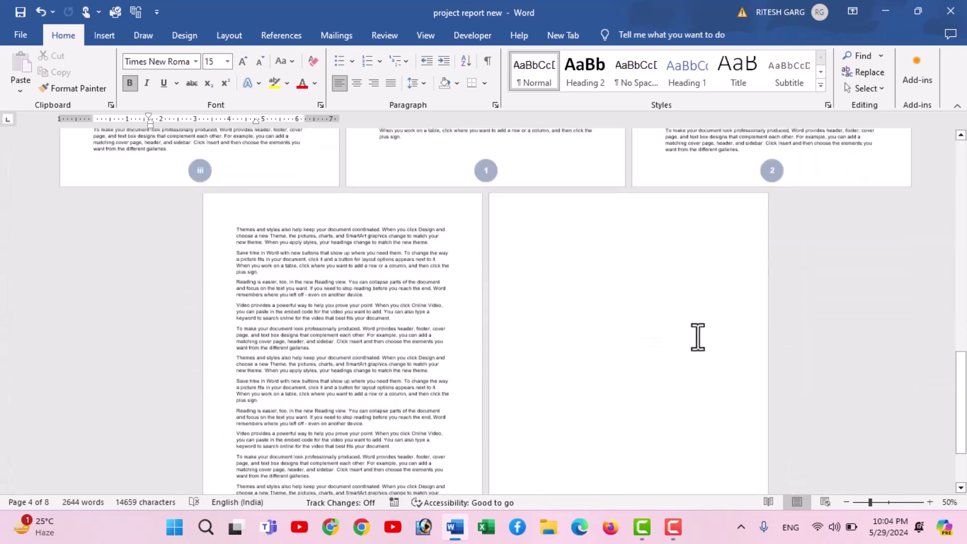
scroll(695, 335, "down", 2)
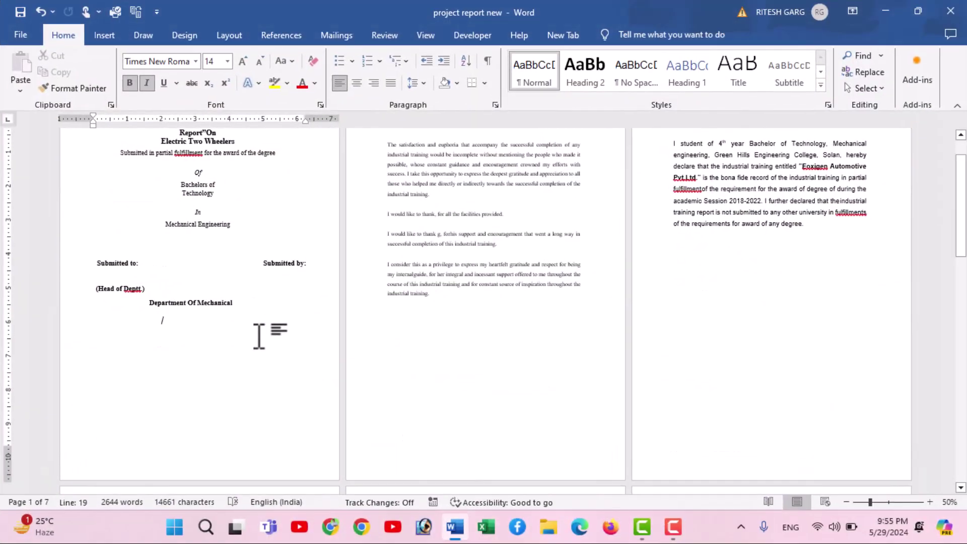
Step: Scroll from the front pages into the body text pages and back
scroll(318, 348, "down", 5)
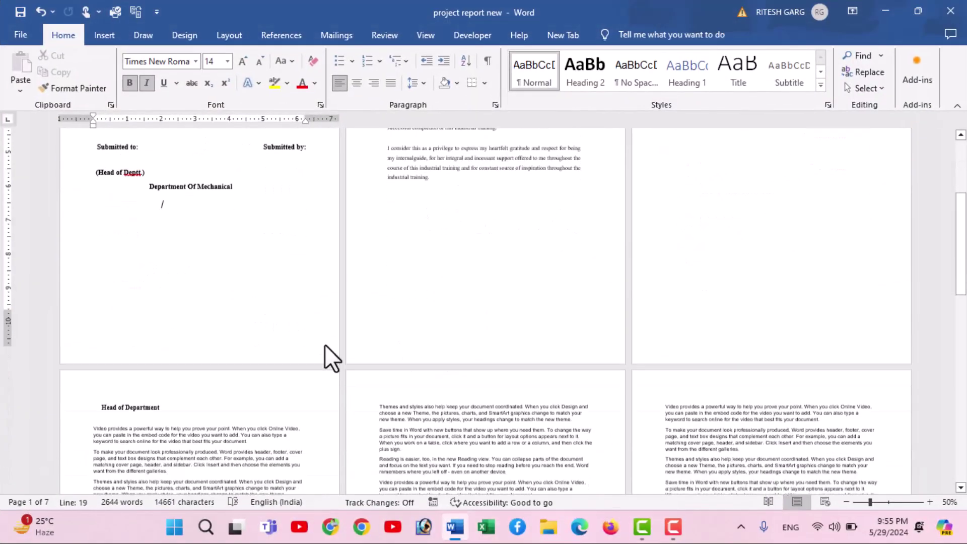
scroll(325, 352, "down", 3)
scroll(325, 355, "down", 2)
scroll(325, 358, "down", 3)
scroll(331, 358, "down", 2)
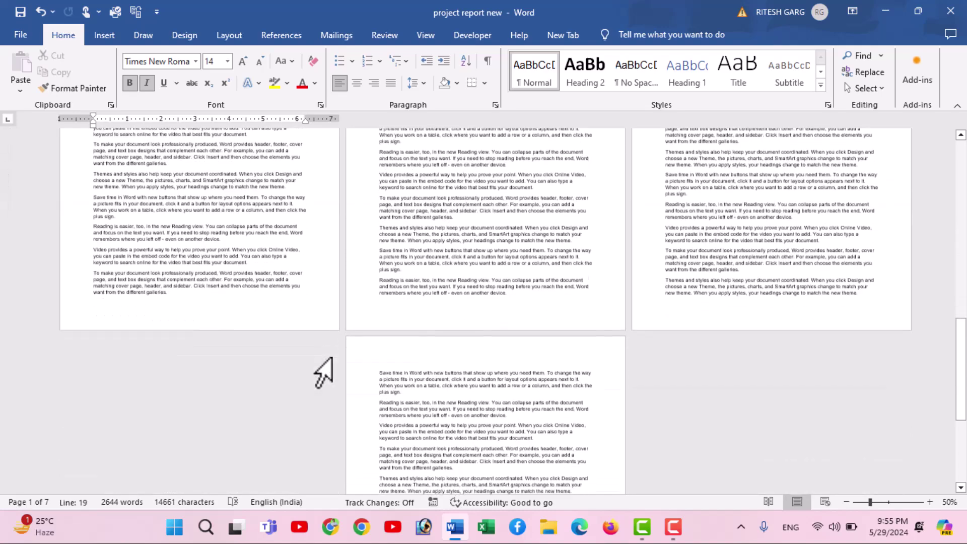
scroll(331, 358, "down", 3)
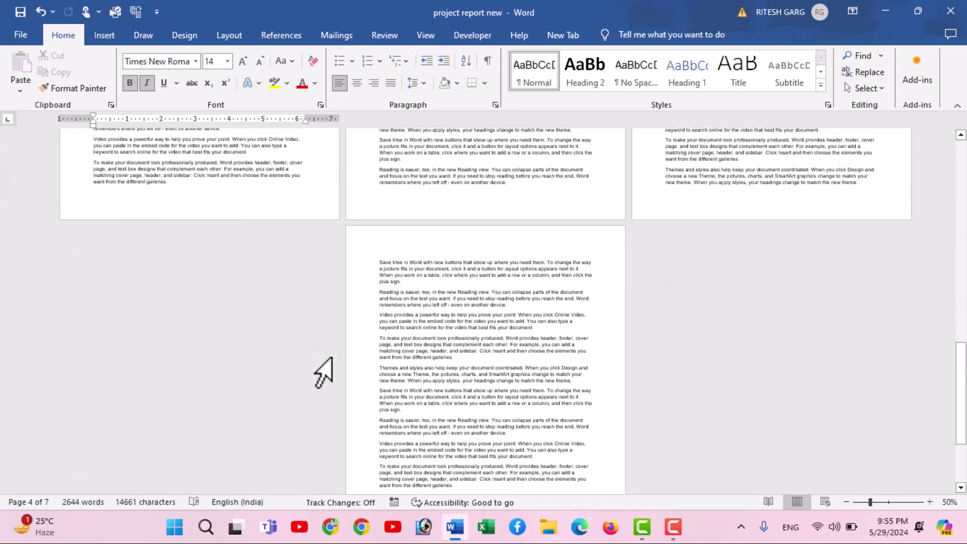
scroll(321, 378, "up", 1)
scroll(332, 373, "up", 3)
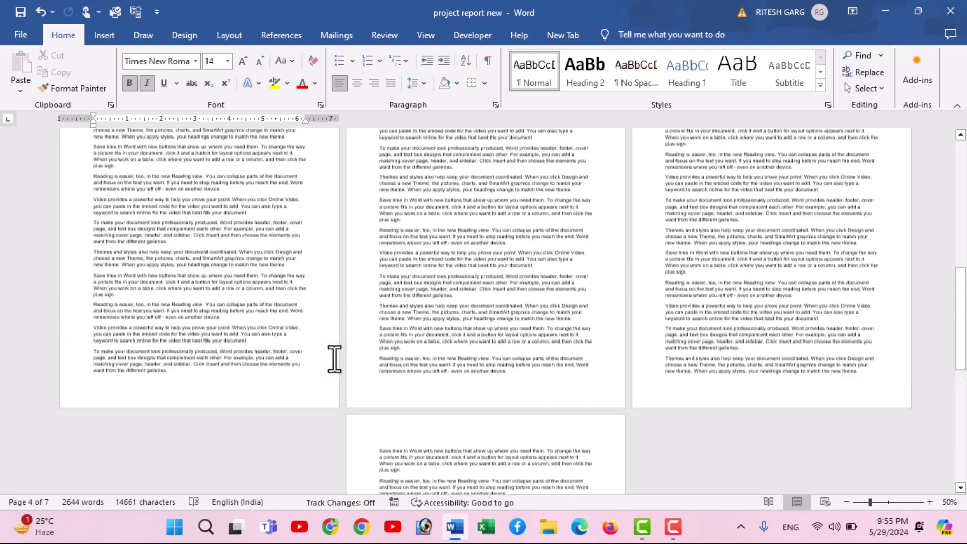
scroll(334, 368, "up", 3)
scroll(334, 360, "up", 3)
scroll(335, 359, "up", 3)
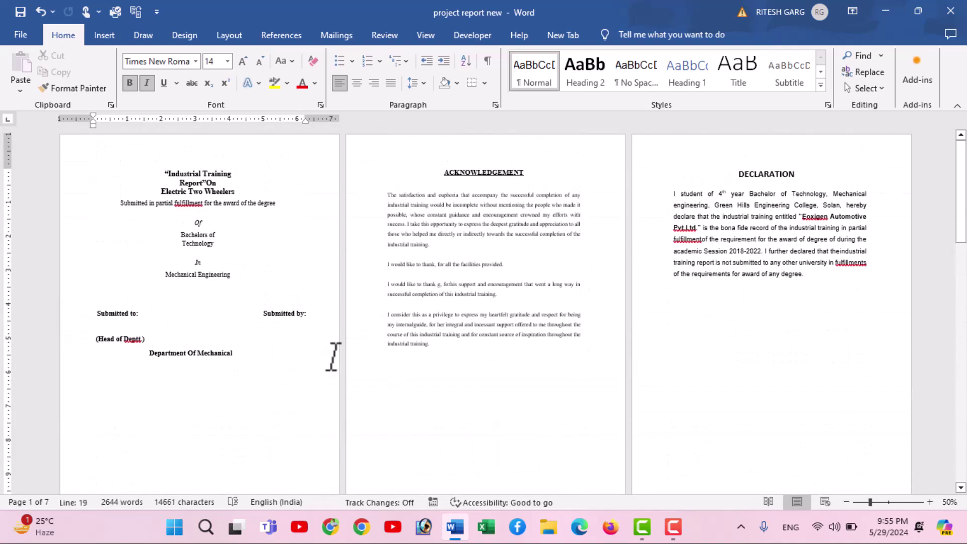
scroll(283, 375, "down", 2)
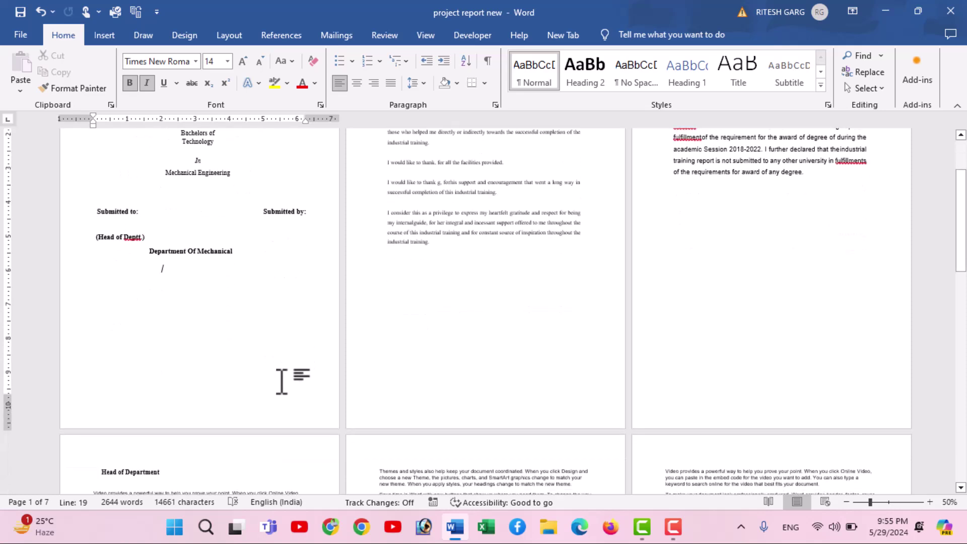
Step: Open the page footers for editing by double-clicking the bottom margin of page 1
double_click(246, 416)
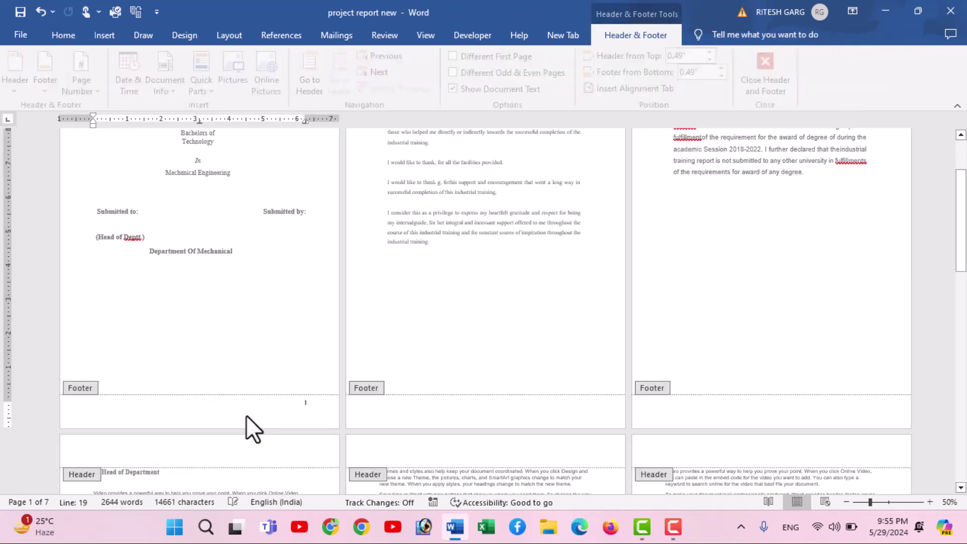
scroll(149, 428, "up", 2)
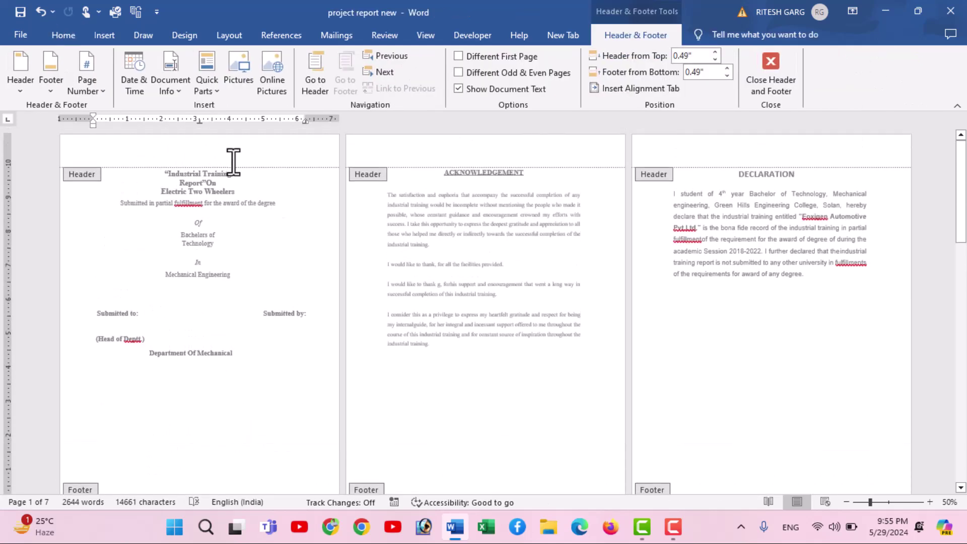
scroll(170, 388, "down", 3)
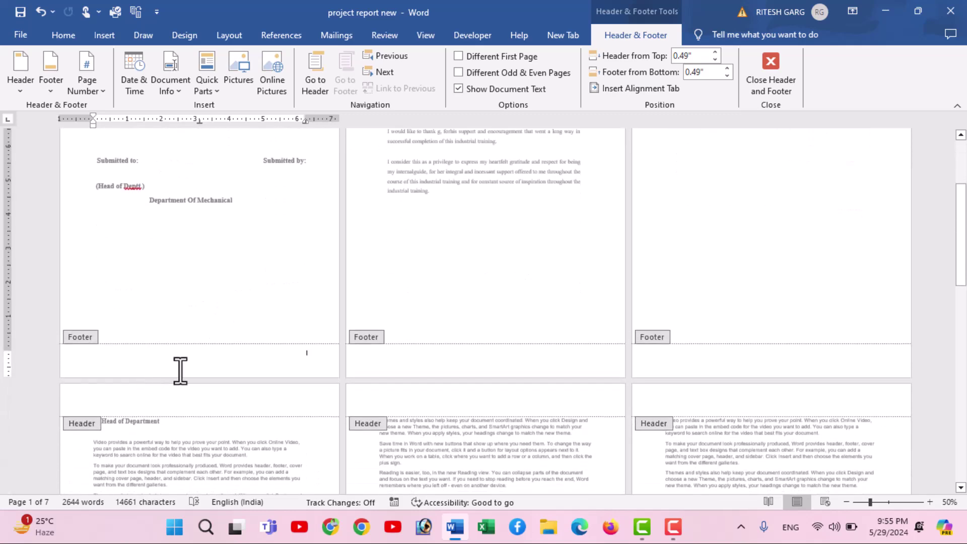
scroll(272, 335, "up", 1)
scroll(268, 322, "up", 1)
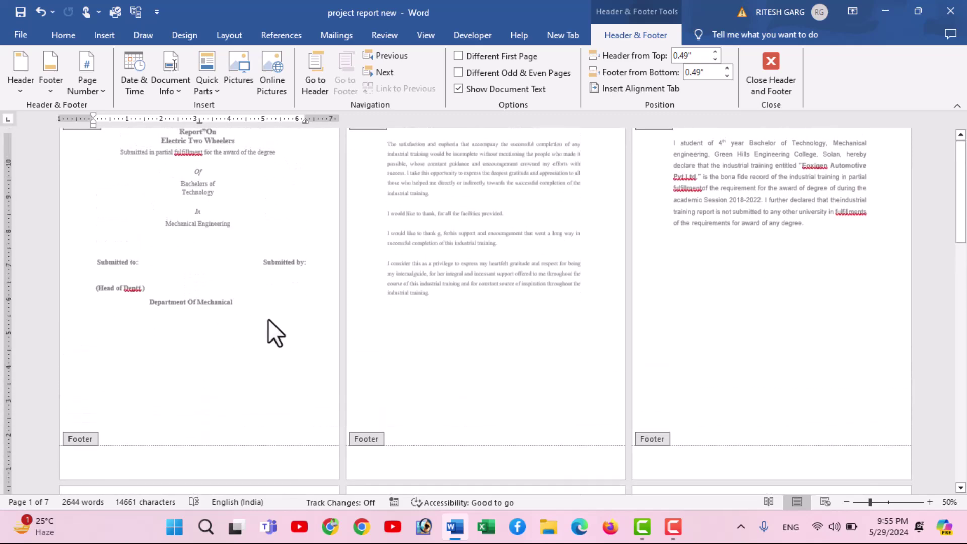
scroll(252, 252, "up", 1)
Step: Place the insertion point in the title page's empty footer
left_click(231, 160)
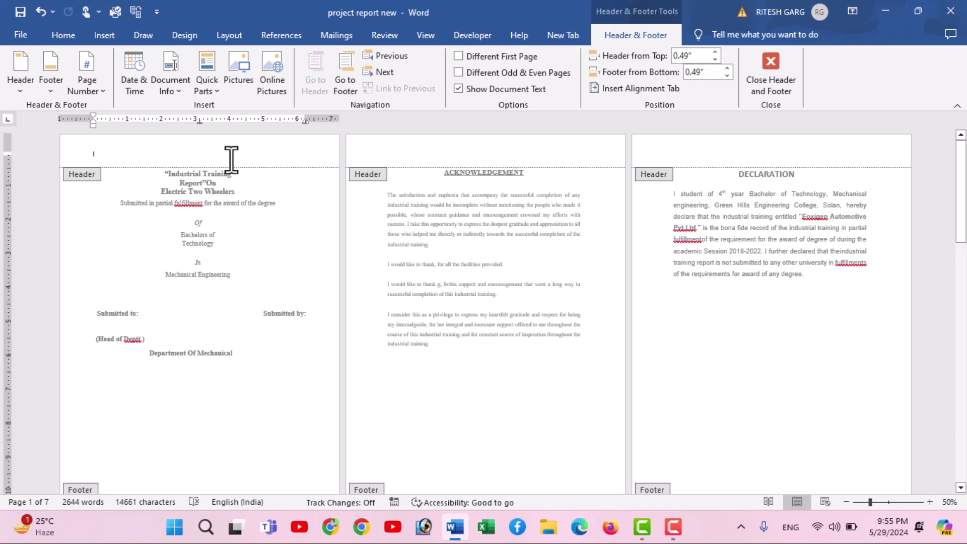
scroll(233, 373, "down", 2)
scroll(231, 367, "down", 2)
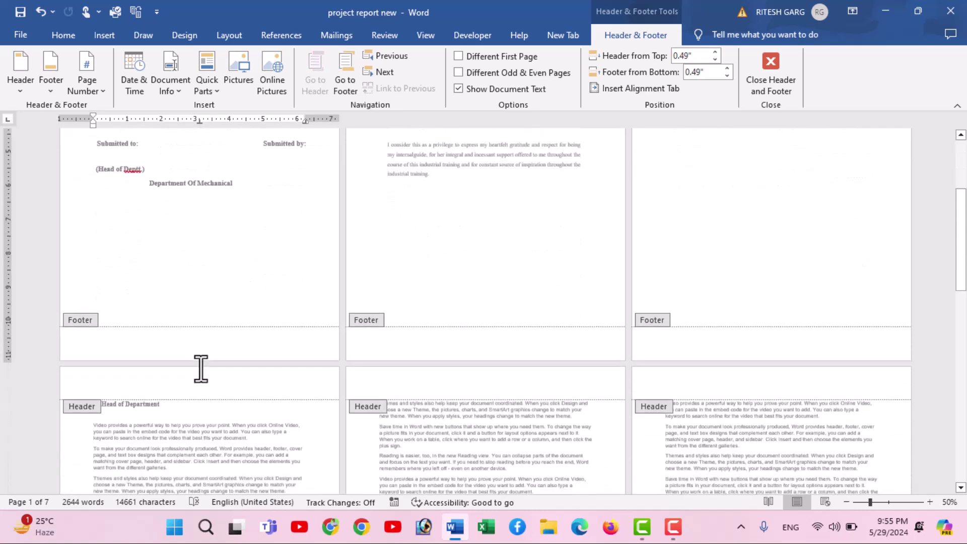
left_click(226, 355)
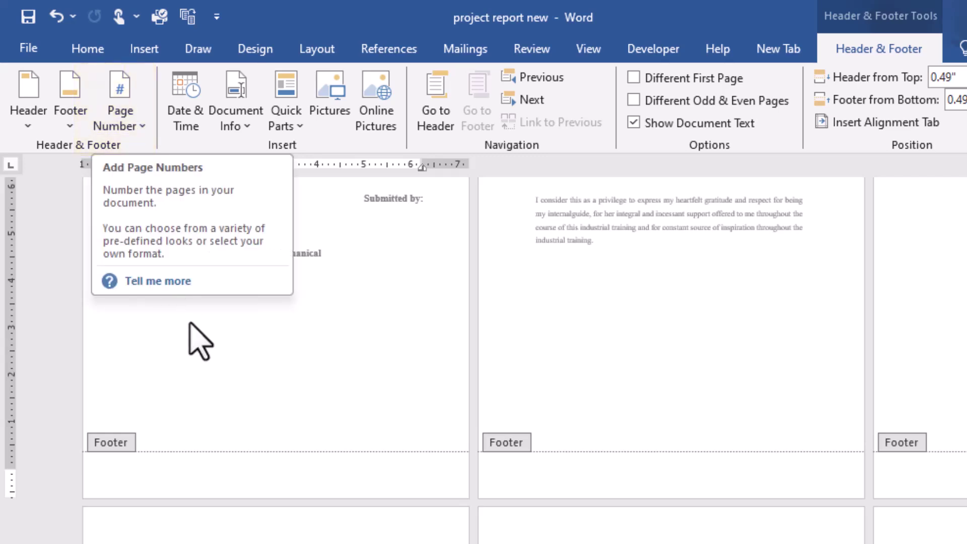
Step: Insert the Circle-style page number centred at the bottom of every page
left_click(143, 147)
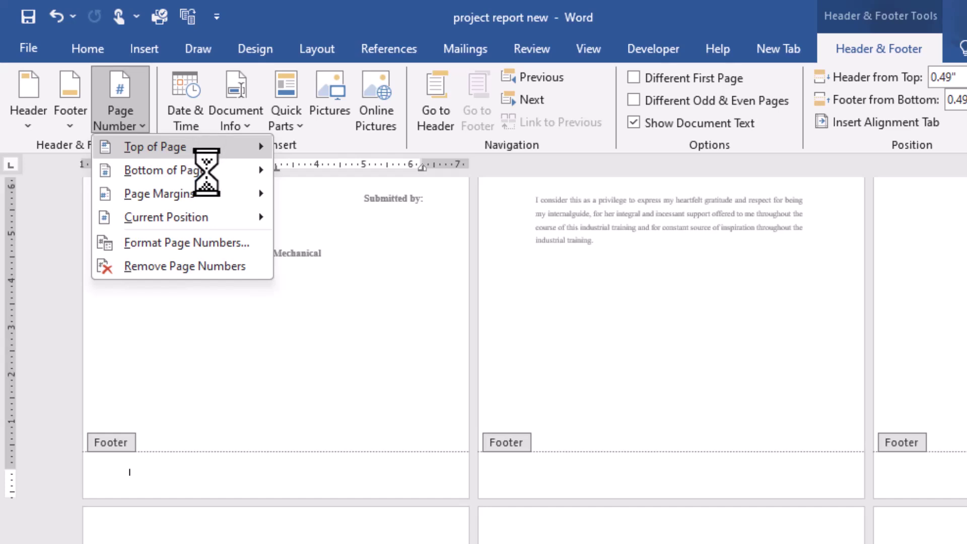
mouse_move(165, 171)
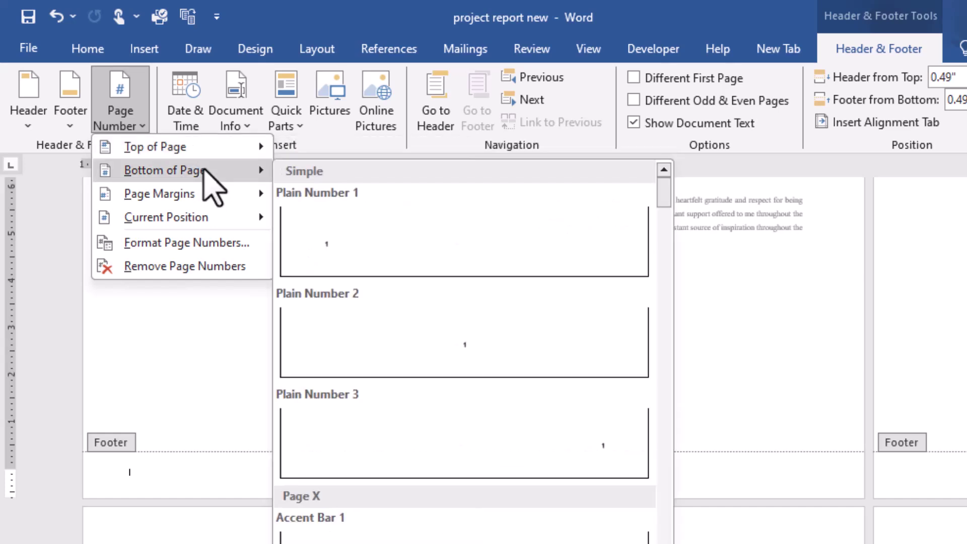
scroll(486, 335, "down", 5)
scroll(480, 385, "down", 5)
scroll(482, 391, "down", 5)
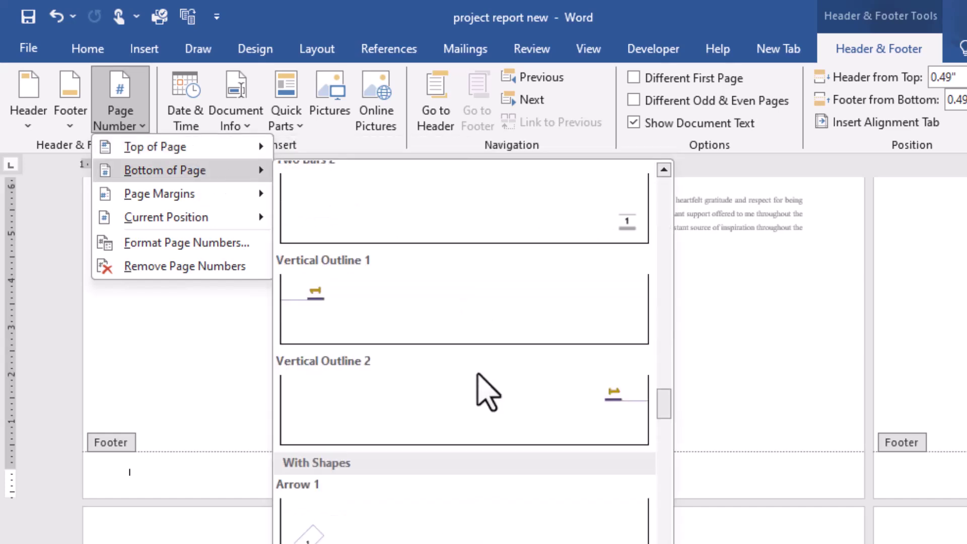
scroll(478, 374, "down", 10)
scroll(479, 376, "down", 5)
scroll(478, 377, "down", 5)
scroll(478, 379, "down", 5)
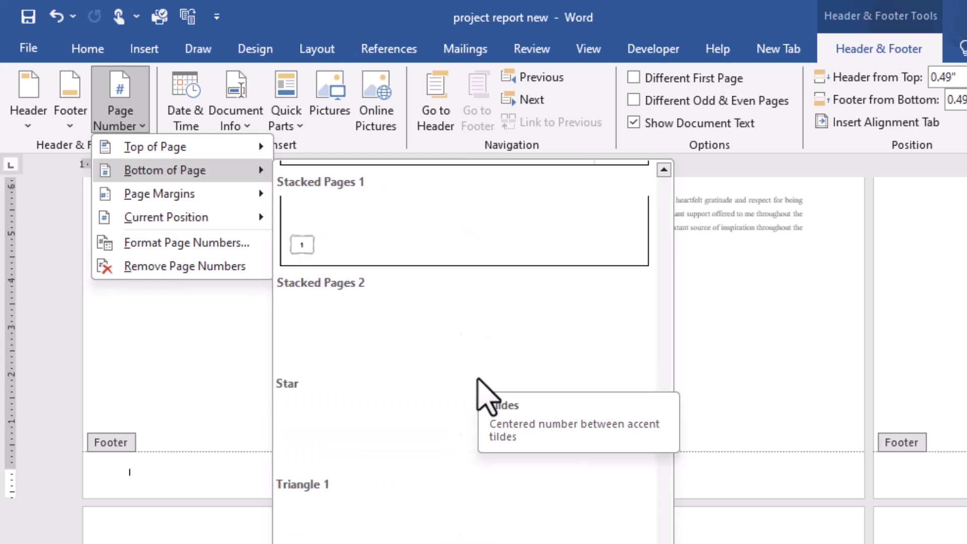
scroll(478, 381, "down", 5)
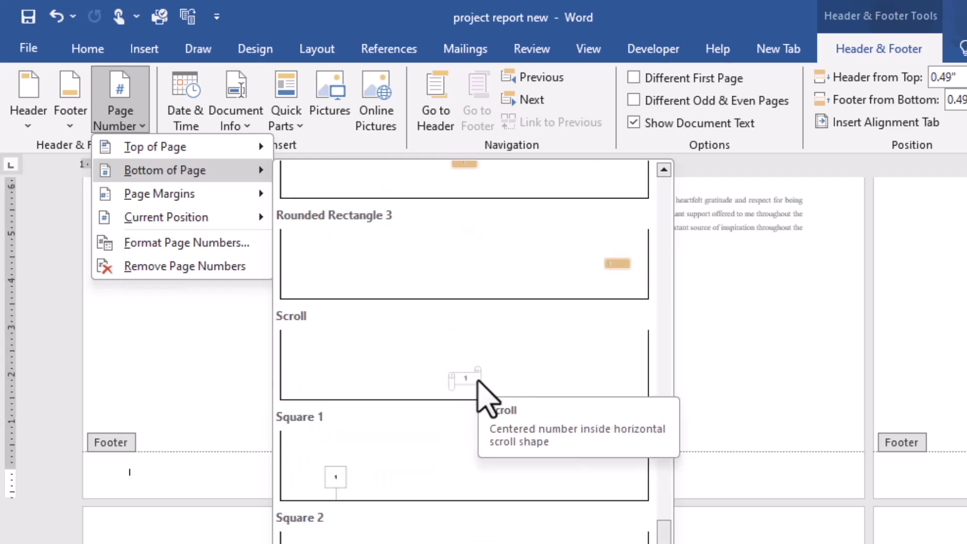
scroll(477, 382, "up", 5)
scroll(482, 388, "up", 5)
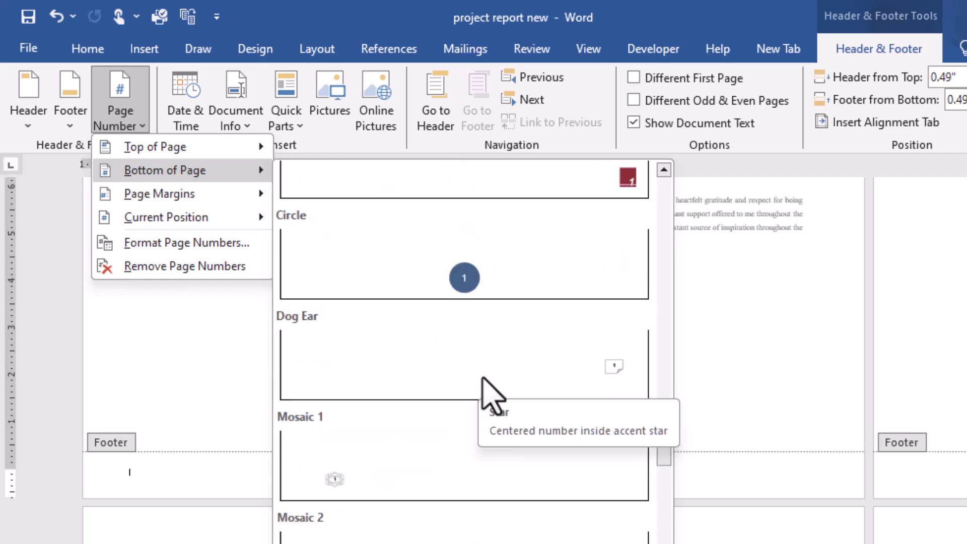
left_click(476, 297)
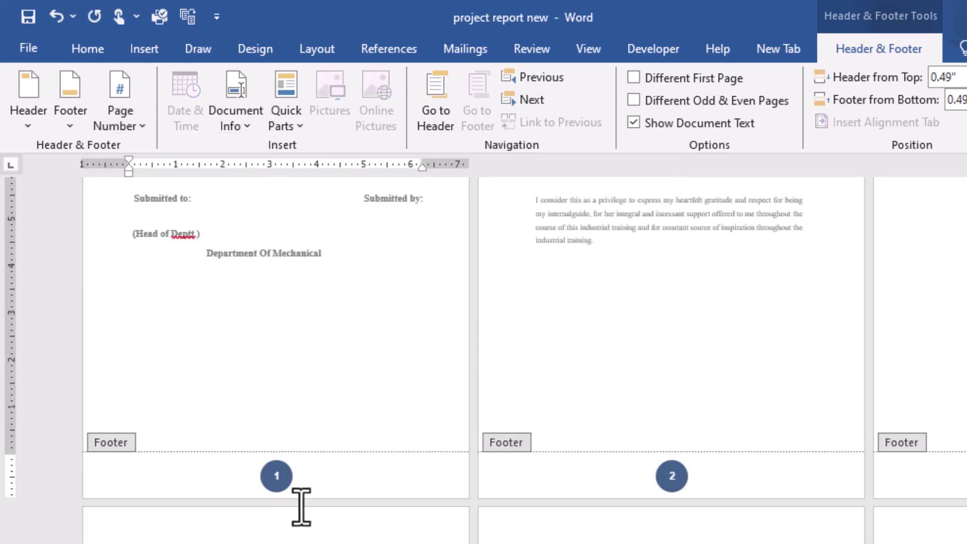
Step: Scroll through the footers to check circled numbers 1, 2 and 3 on the first pages
scroll(887, 504, "down", 2)
scroll(885, 509, "down", 3)
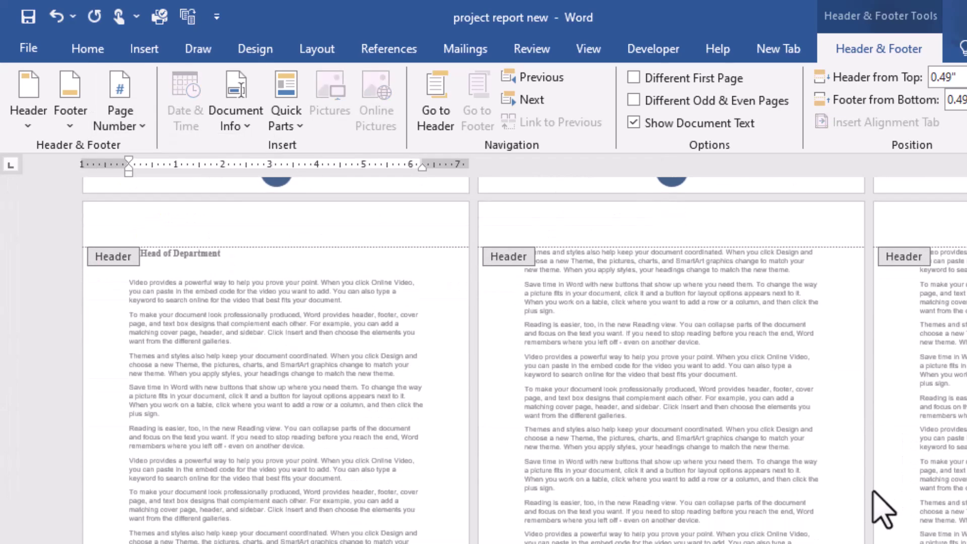
scroll(885, 509, "down", 4)
scroll(860, 508, "down", 5)
scroll(861, 508, "down", 1)
scroll(866, 501, "up", 3)
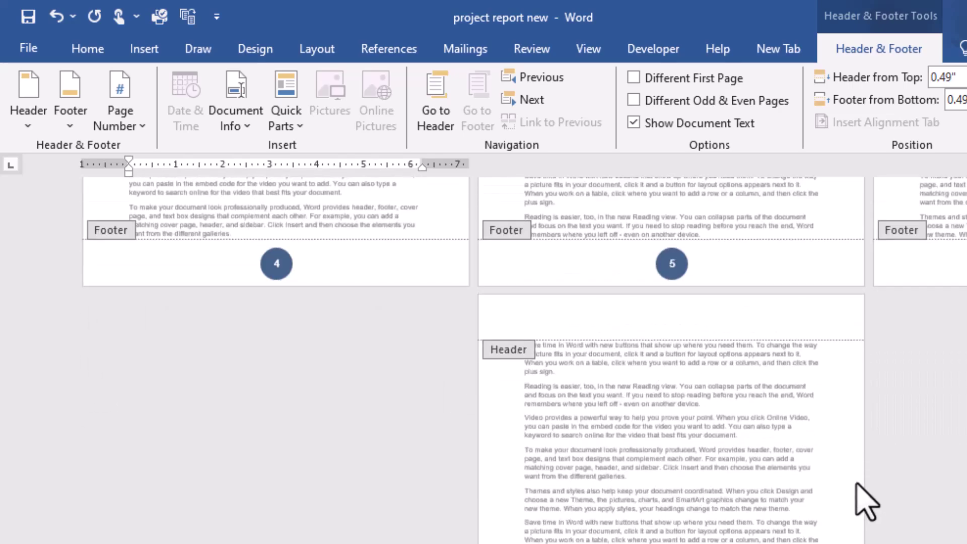
scroll(859, 485, "up", 3)
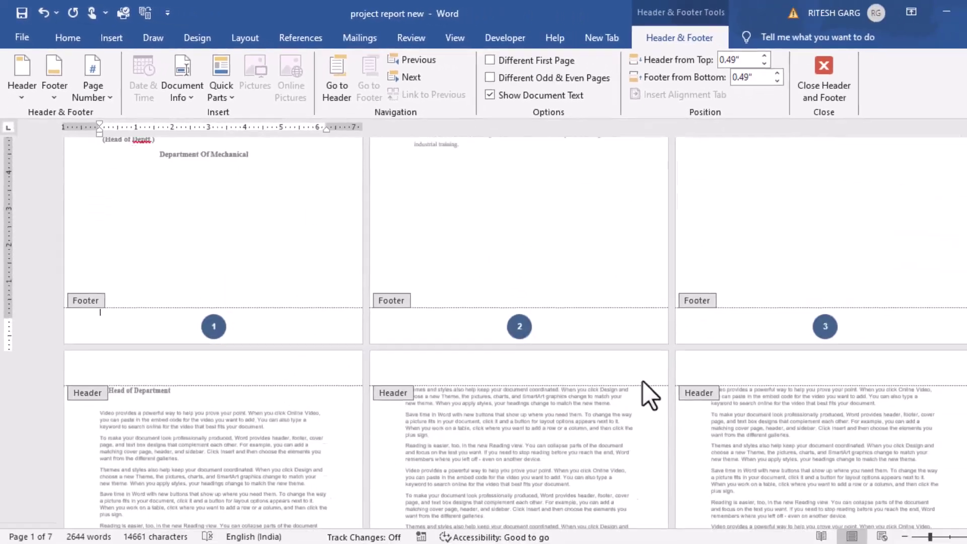
scroll(583, 395, "up", 2)
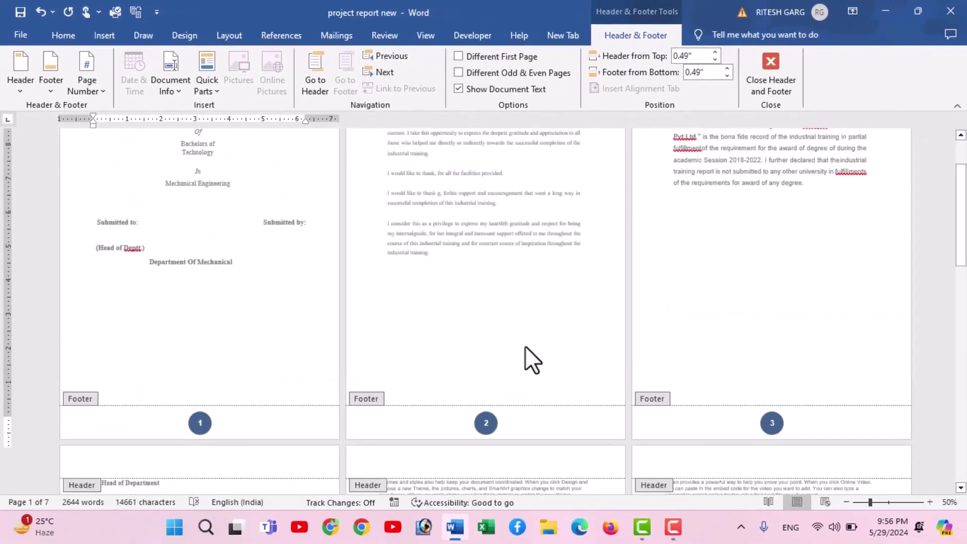
scroll(240, 274, "up", 1)
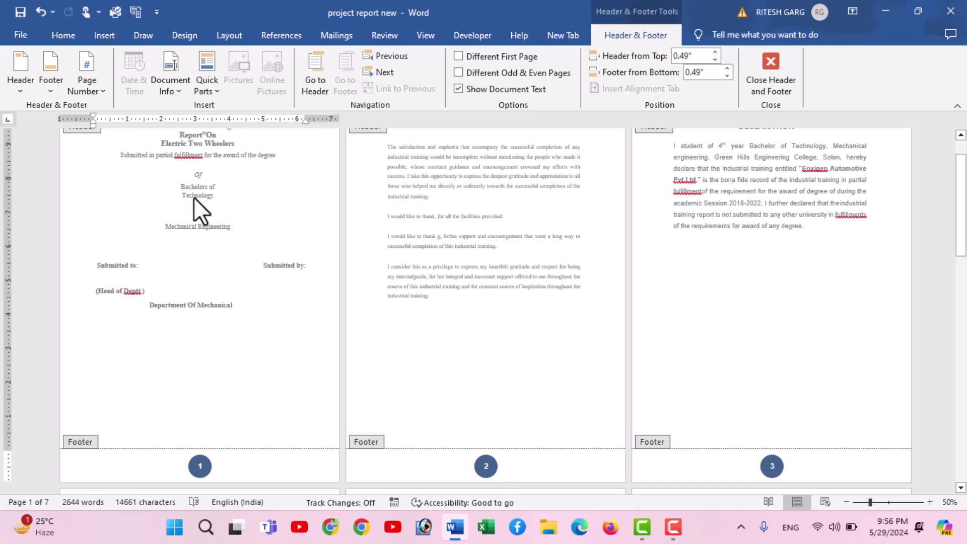
scroll(503, 326, "up", 1)
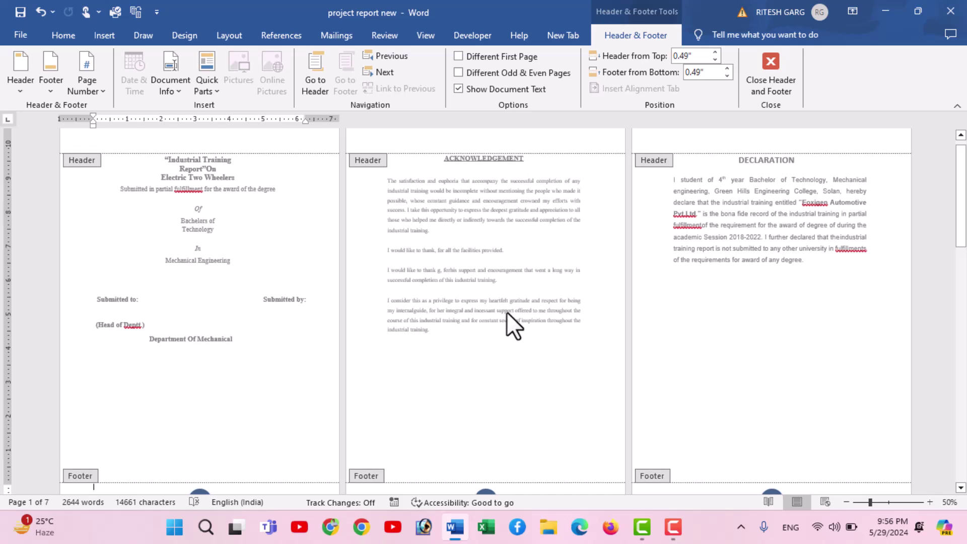
scroll(383, 317, "down", 2)
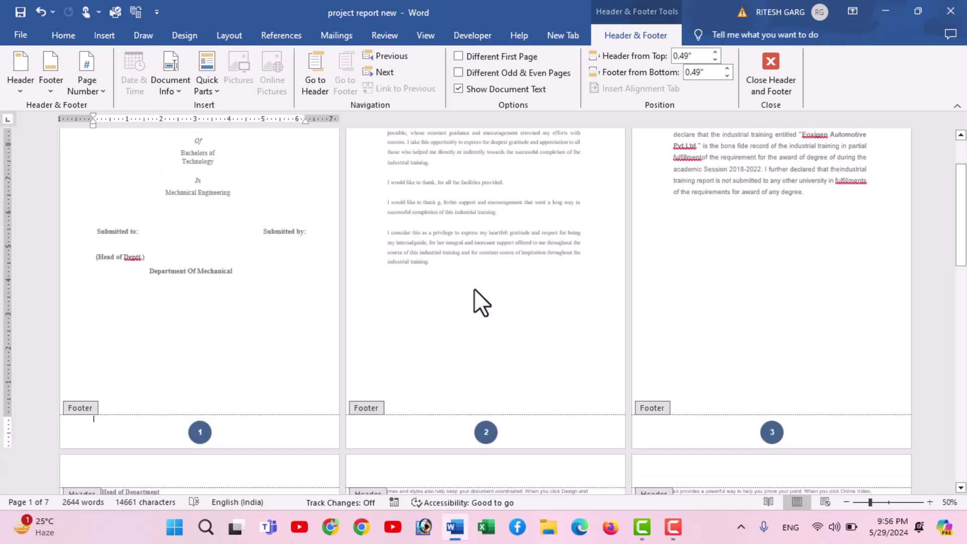
Step: Enable Different First Page so the cover footer carries no page number
left_click(255, 436)
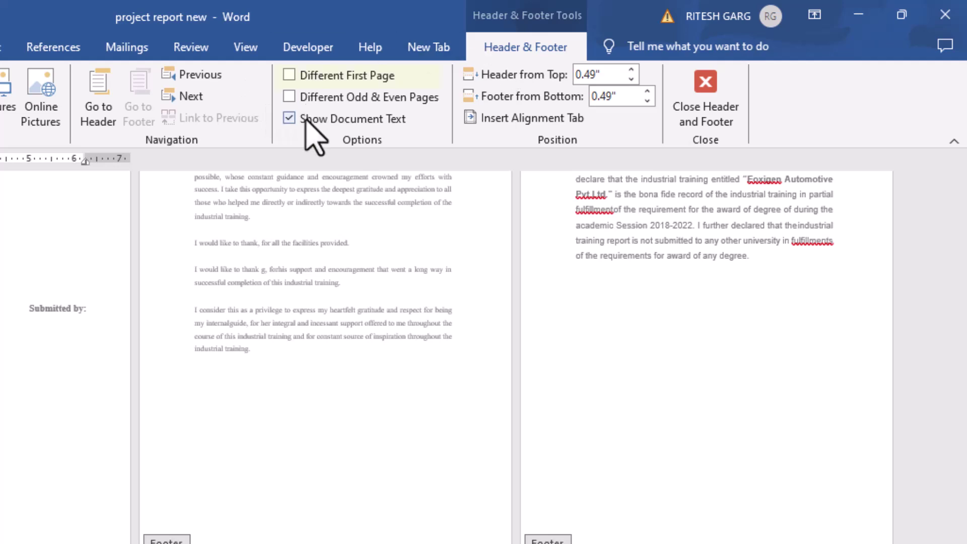
left_click(329, 76)
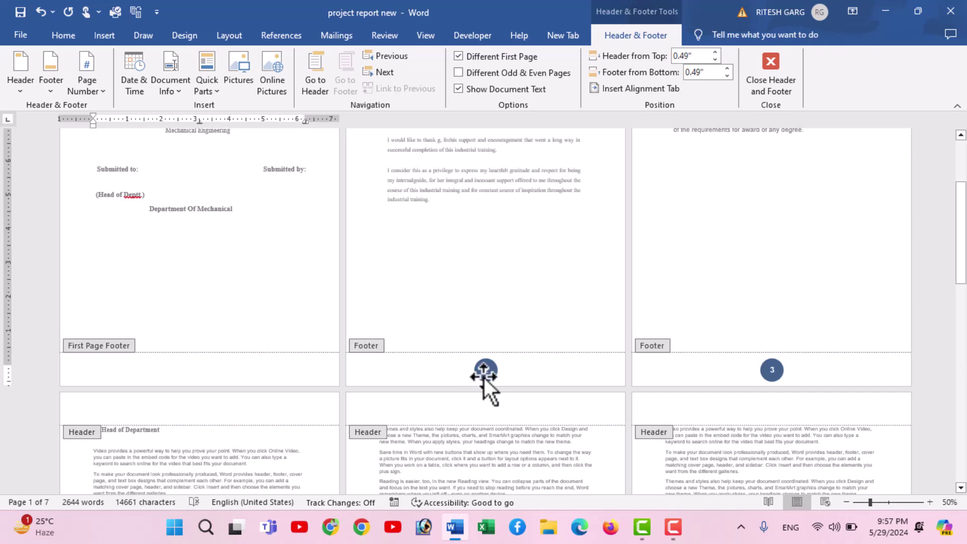
scroll(484, 381, "up", 3)
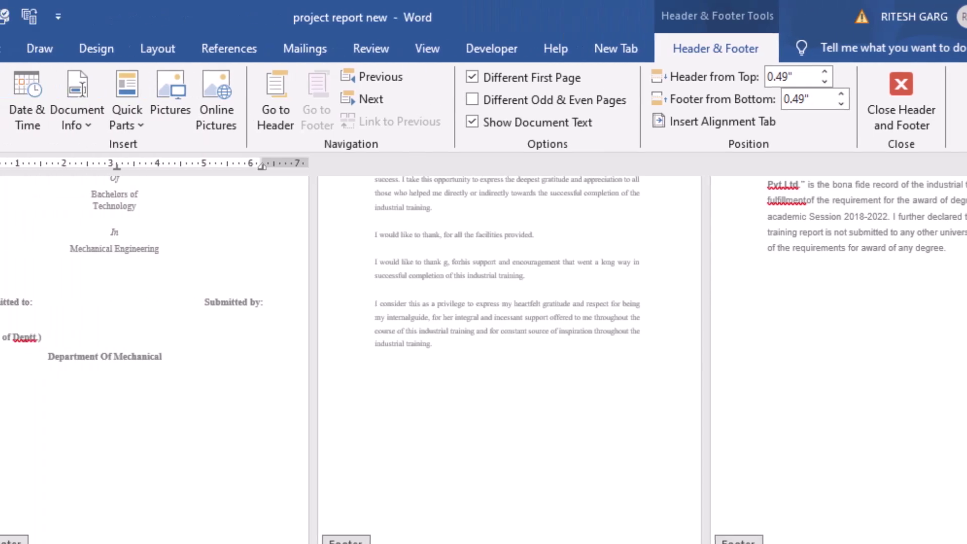
left_click(130, 120)
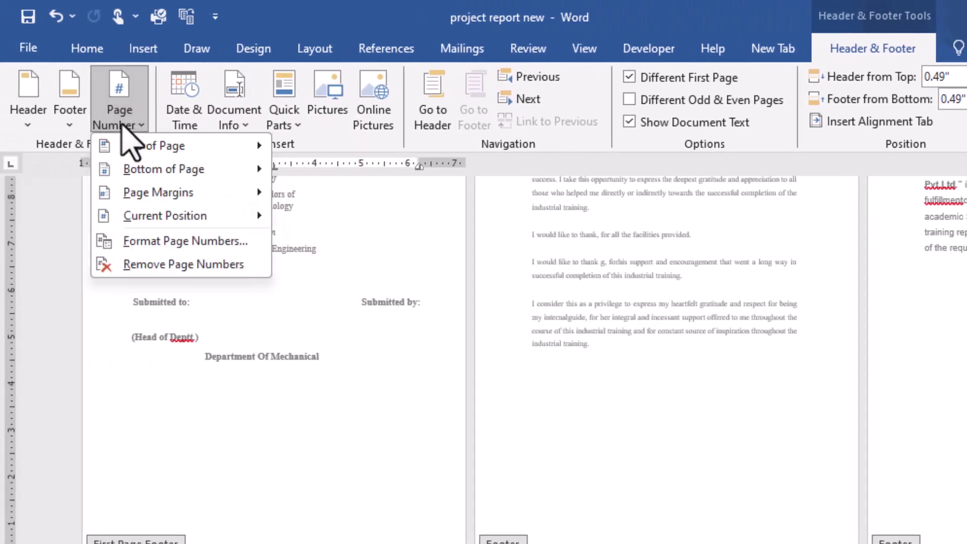
Step: Set page numbering to start at 0 in Format Page Numbers
left_click(161, 242)
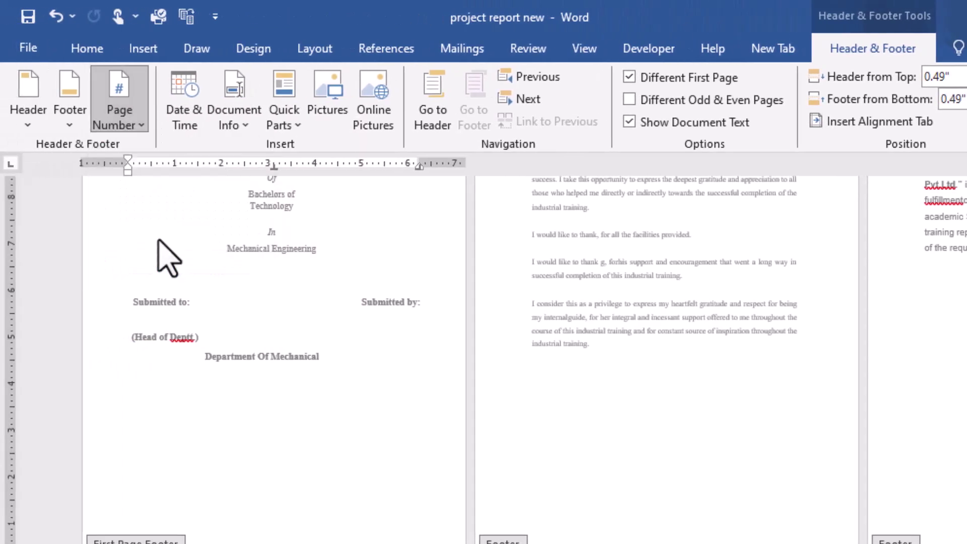
left_click_drag(308, 192, 248, 172)
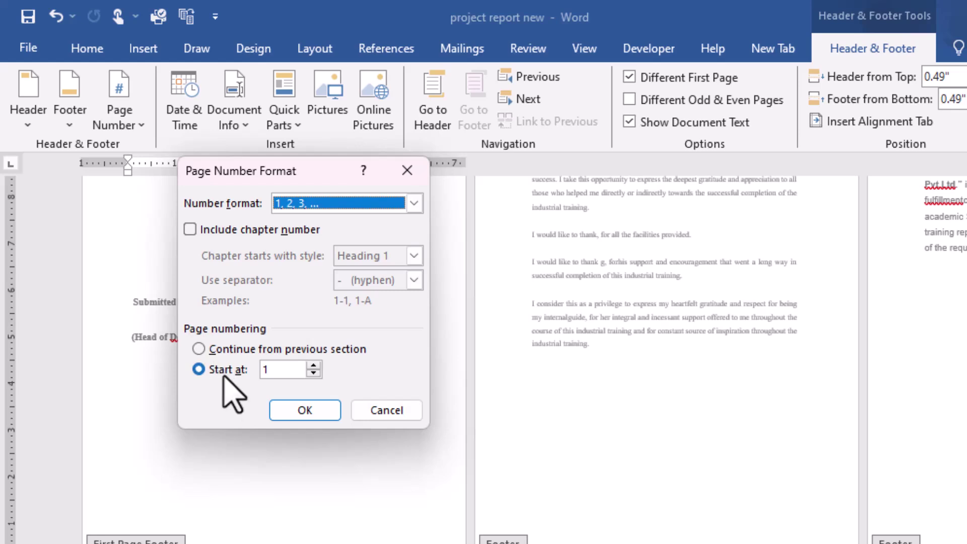
left_click(313, 373)
left_click(300, 407)
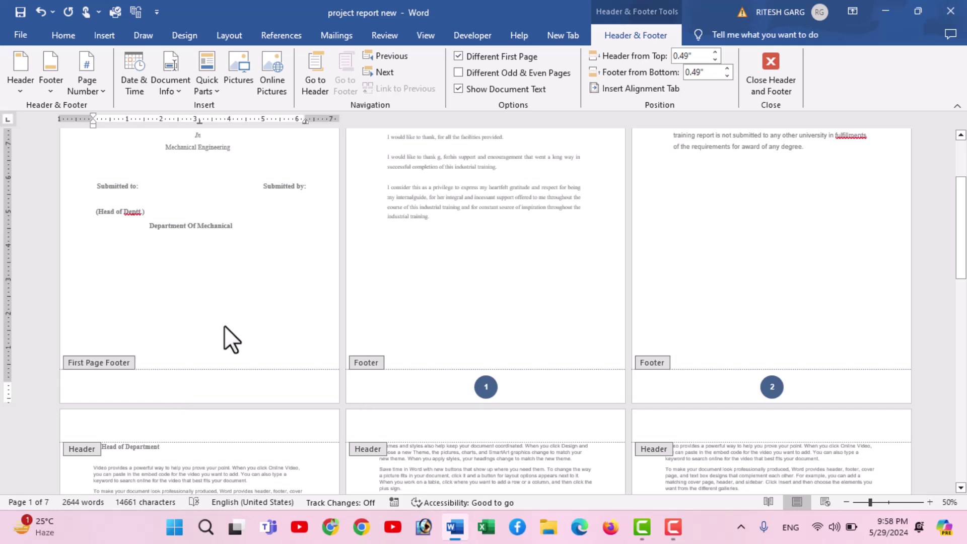
Step: Close footer editing and scroll back to confirm the cover page is unnumbered
scroll(338, 294, "up", 3)
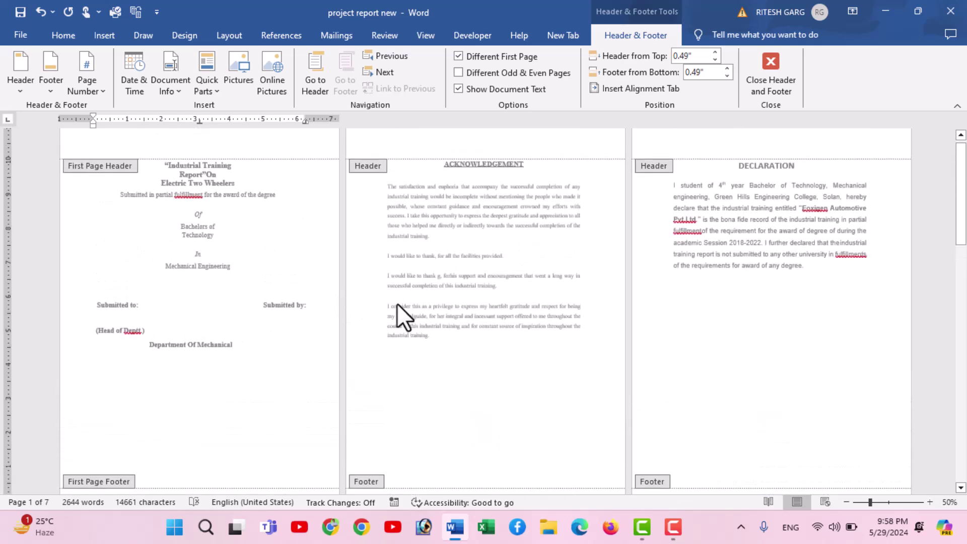
double_click(431, 298)
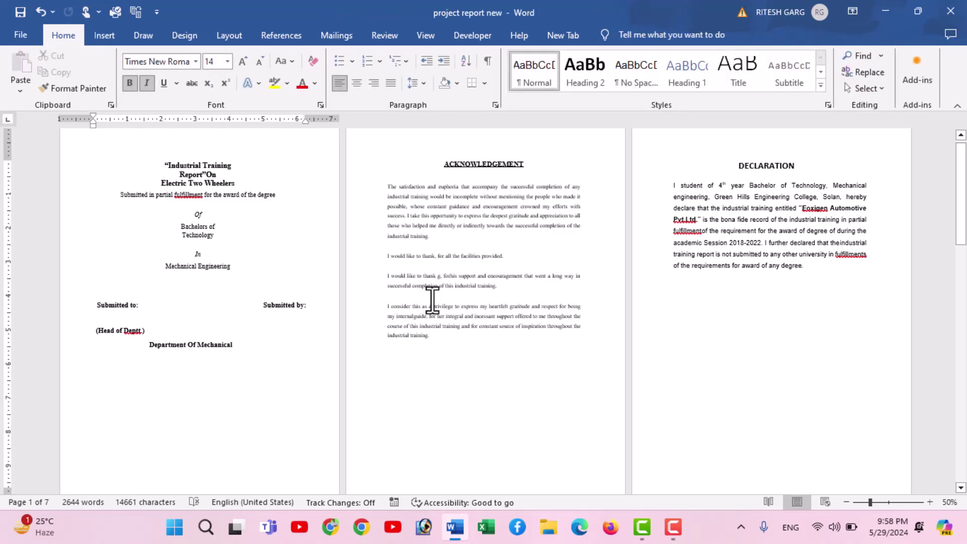
scroll(431, 302, "down", 2)
scroll(430, 322, "down", 3)
scroll(431, 330, "down", 4)
scroll(432, 333, "down", 4)
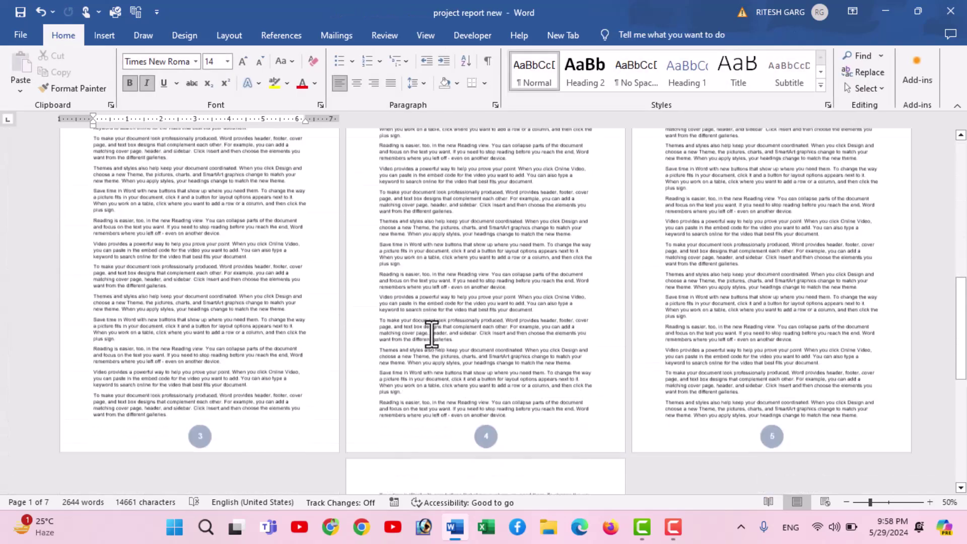
scroll(430, 339, "down", 1)
scroll(432, 335, "down", 2)
scroll(430, 339, "up", 3)
scroll(393, 327, "up", 5)
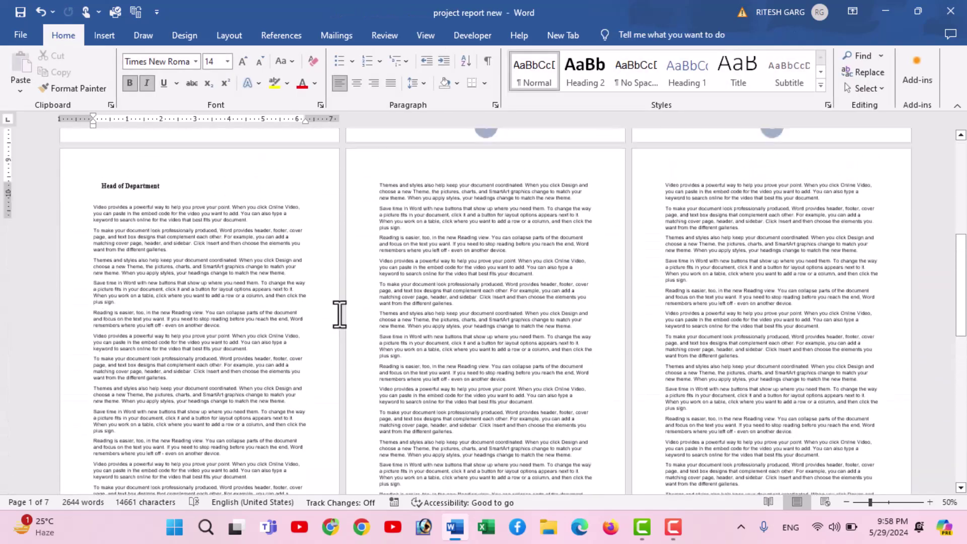
scroll(322, 312, "up", 4)
left_click(207, 287)
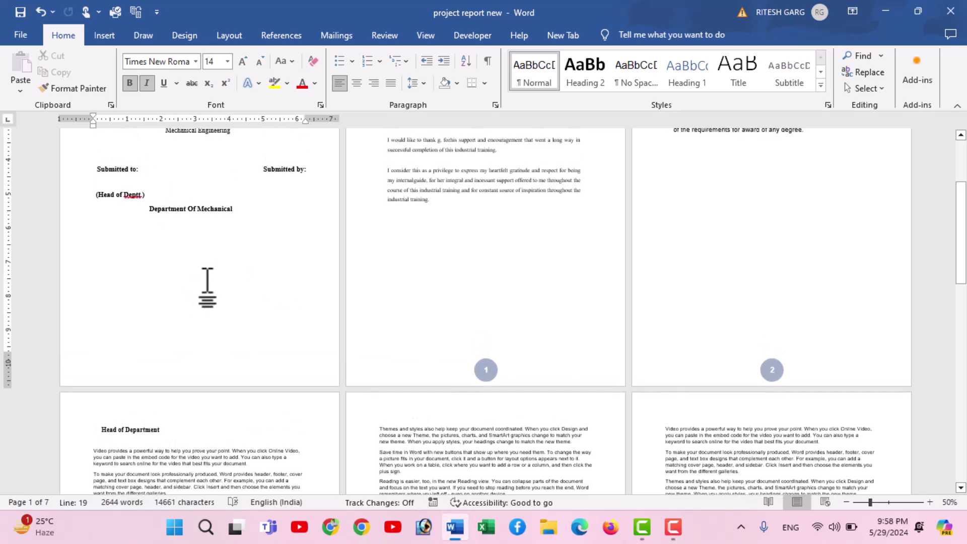
scroll(353, 303, "down", 1)
scroll(458, 317, "up", 3)
scroll(459, 313, "up", 2)
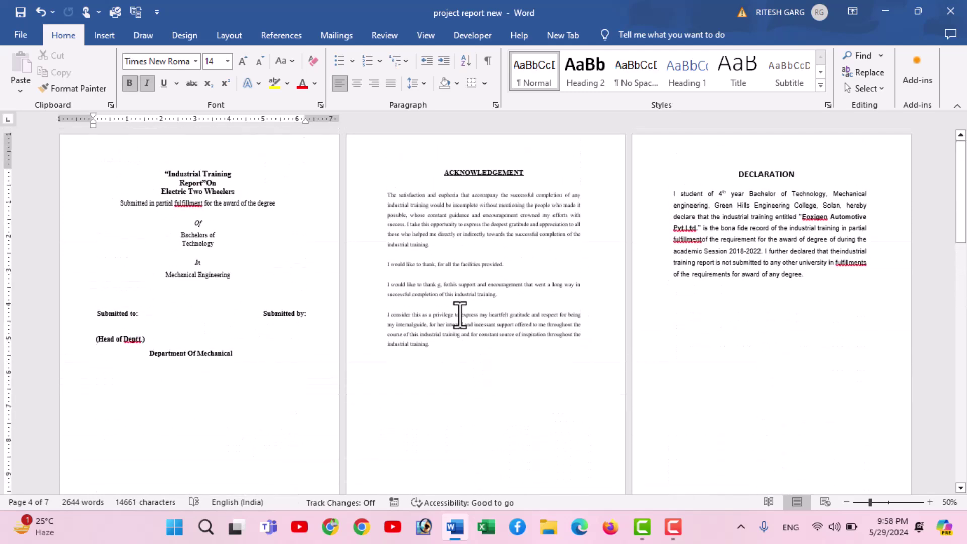
scroll(216, 324, "down", 2)
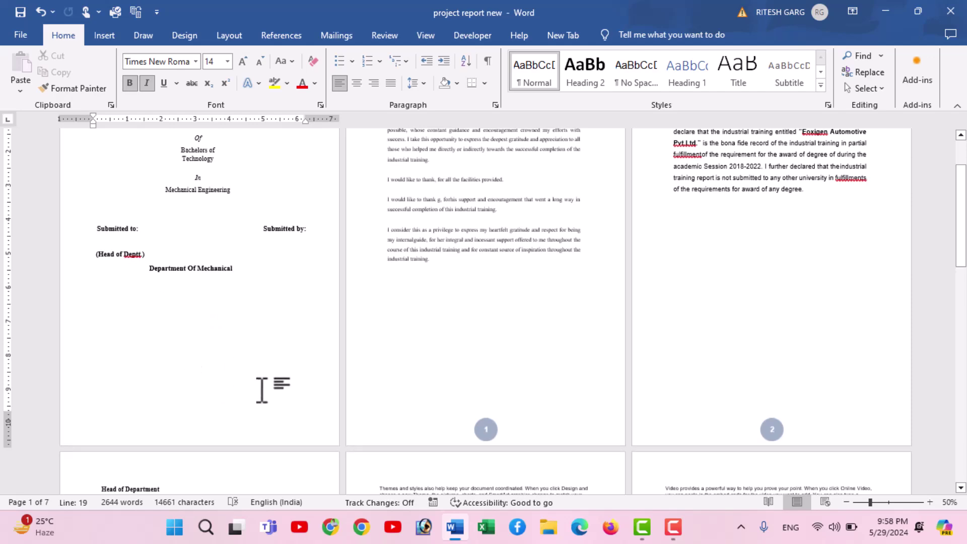
scroll(436, 379, "up", 2)
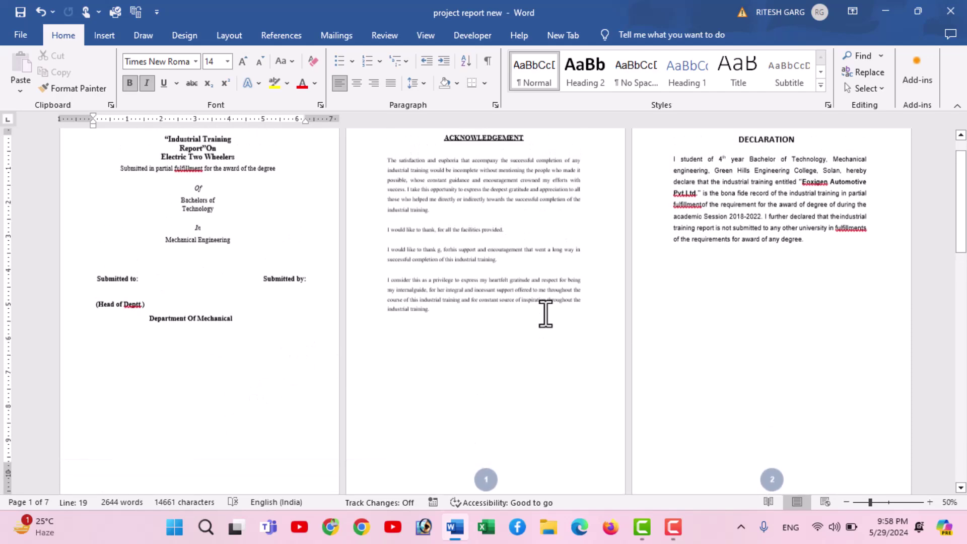
Step: Scroll from the acknowledgement page onward to check pages numbered 1 to 5
left_click(556, 272)
scroll(556, 272, "up", 1)
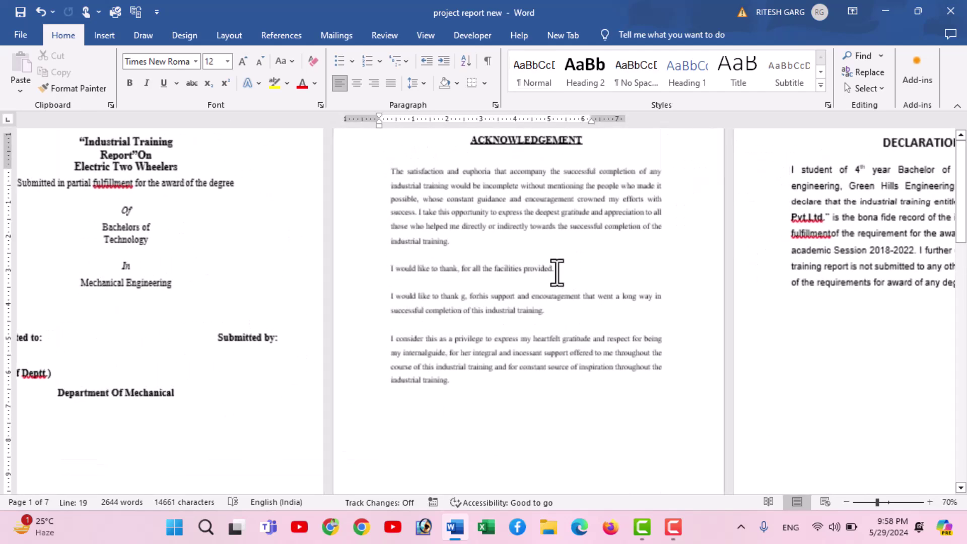
scroll(731, 262, "up", 1)
scroll(611, 324, "down", 1)
scroll(421, 398, "down", 3)
scroll(422, 398, "down", 3)
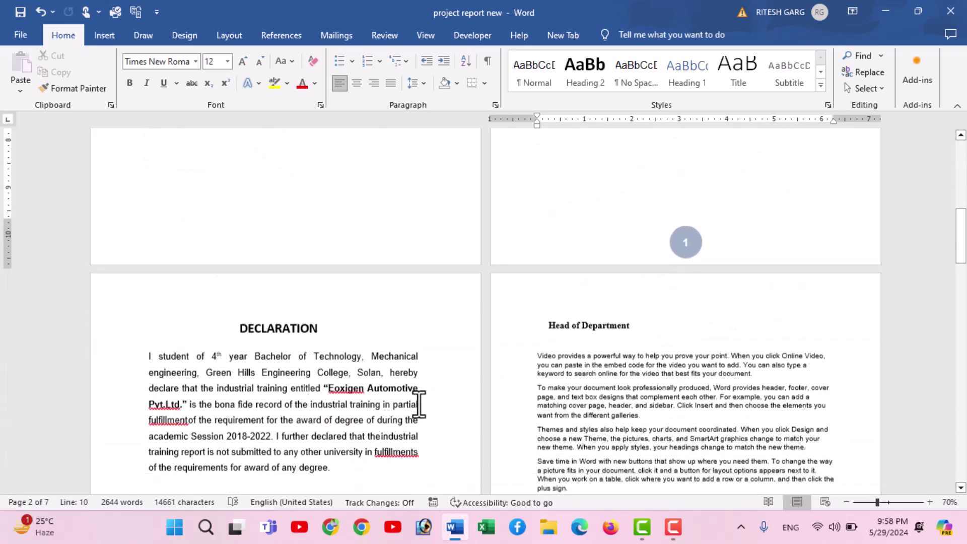
scroll(418, 434, "down", 3)
scroll(418, 403, "down", 2)
scroll(418, 403, "down", 5)
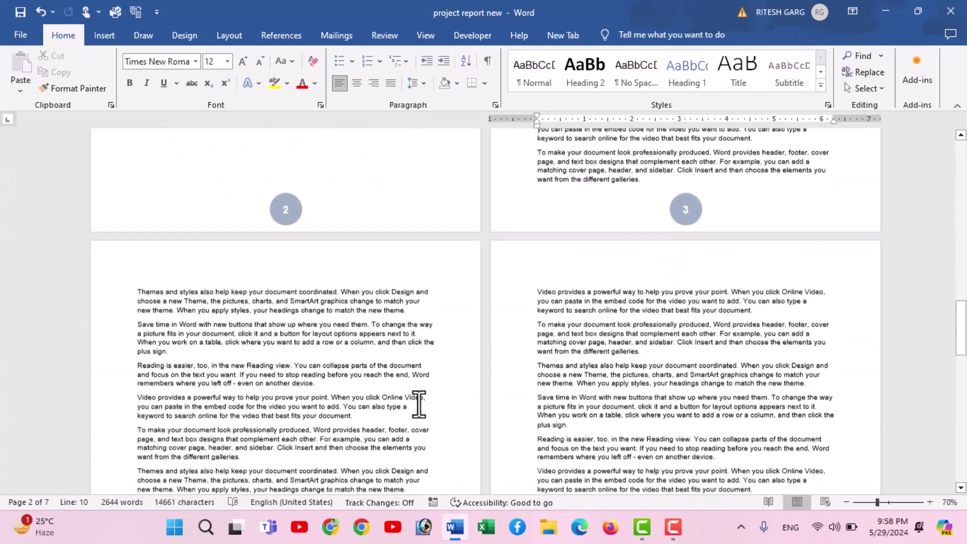
scroll(426, 400, "down", 10)
scroll(449, 329, "down", 5)
scroll(533, 296, "up", 3)
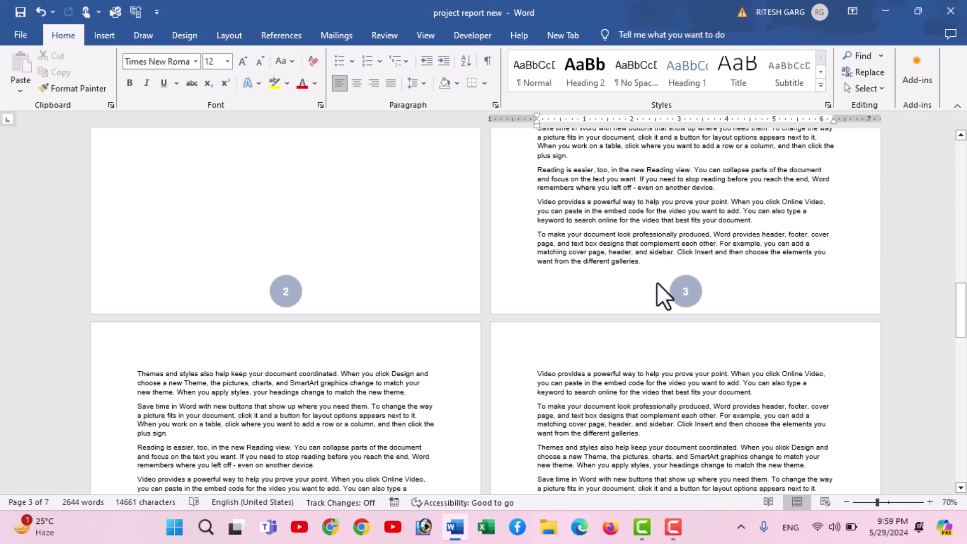
scroll(378, 325, "down", 3)
scroll(384, 330, "down", 3)
scroll(353, 312, "down", 3)
scroll(300, 287, "down", 1)
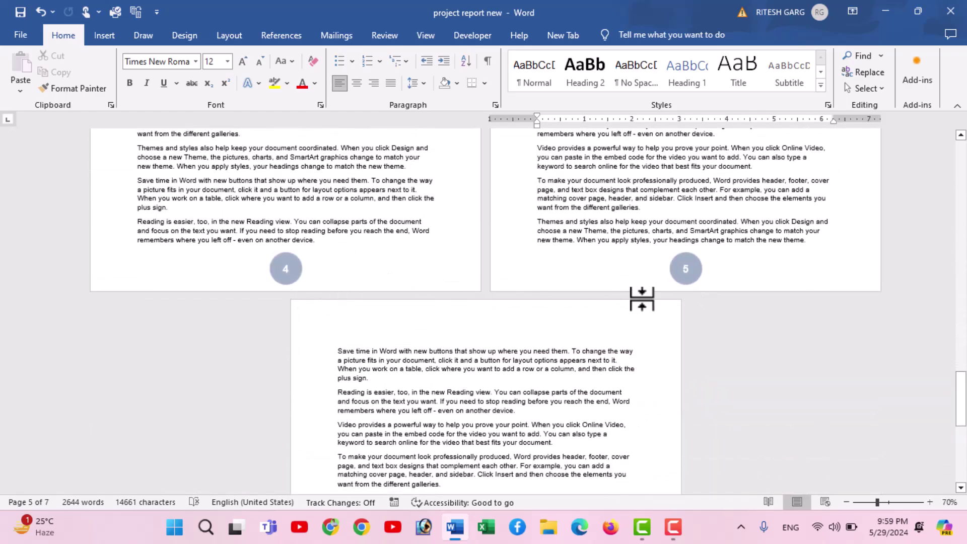
scroll(607, 305, "down", 4, "ctrl")
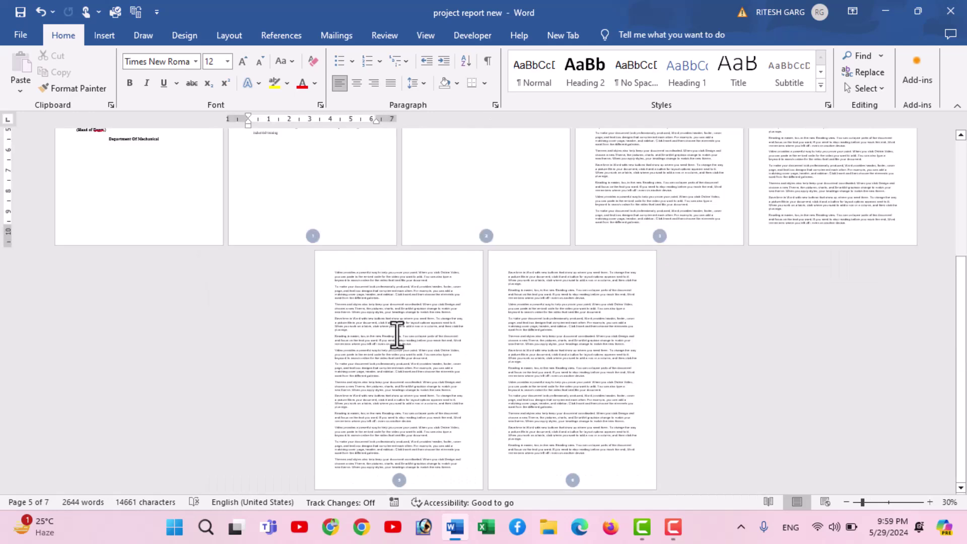
scroll(103, 340, "up", 2, "ctrl")
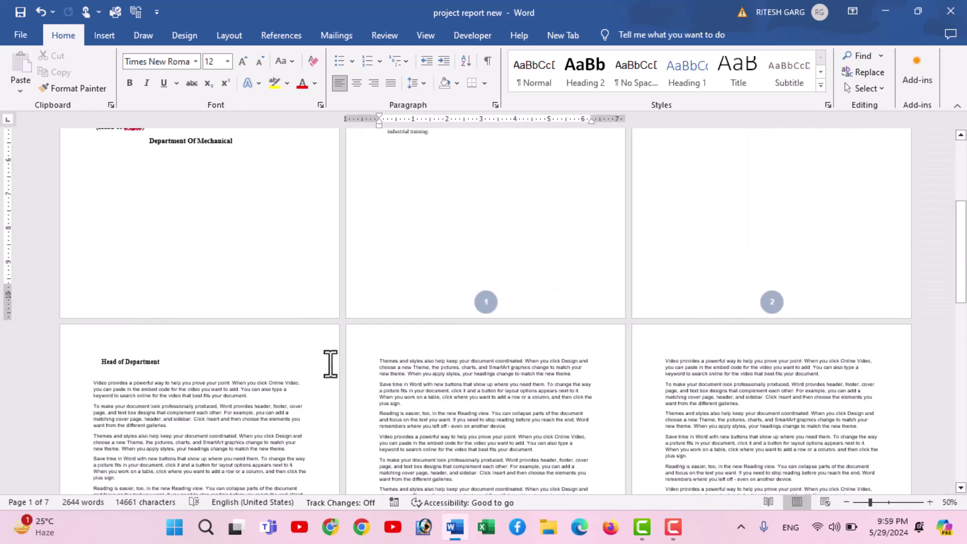
scroll(330, 363, "up", 3)
scroll(335, 383, "up", 1)
scroll(336, 389, "up", 3)
scroll(337, 381, "up", 2)
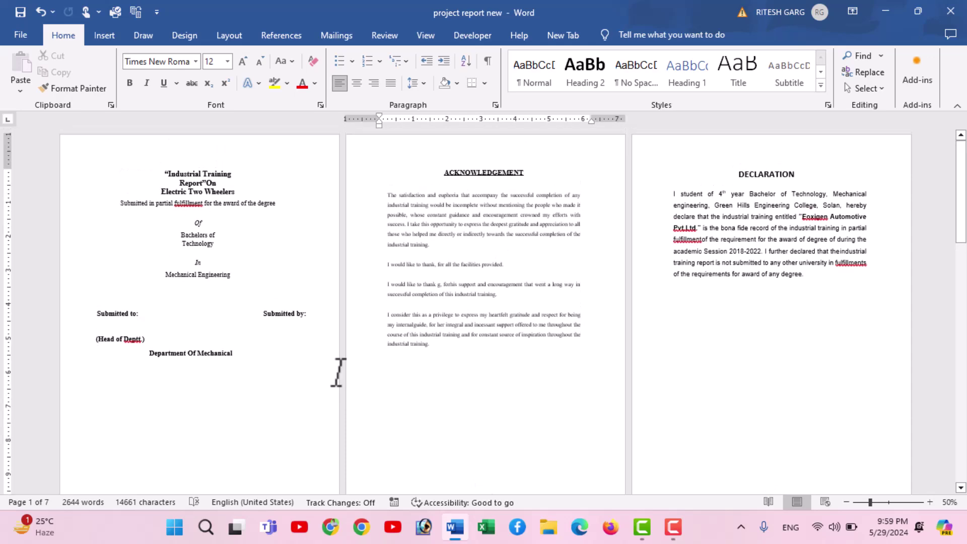
scroll(348, 393, "down", 2)
scroll(439, 395, "down", 2)
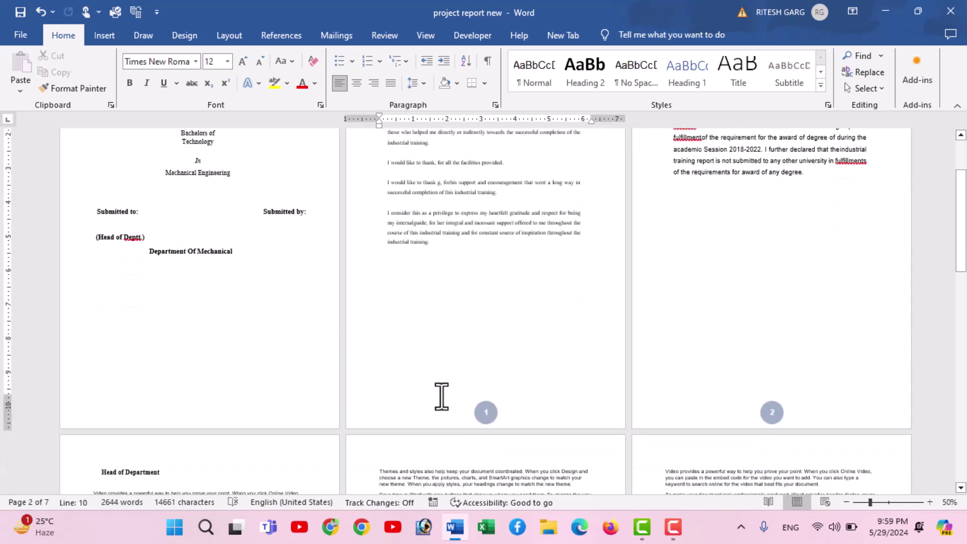
Step: Reopen the footers and remove the circled page numbers from every page
double_click(437, 387)
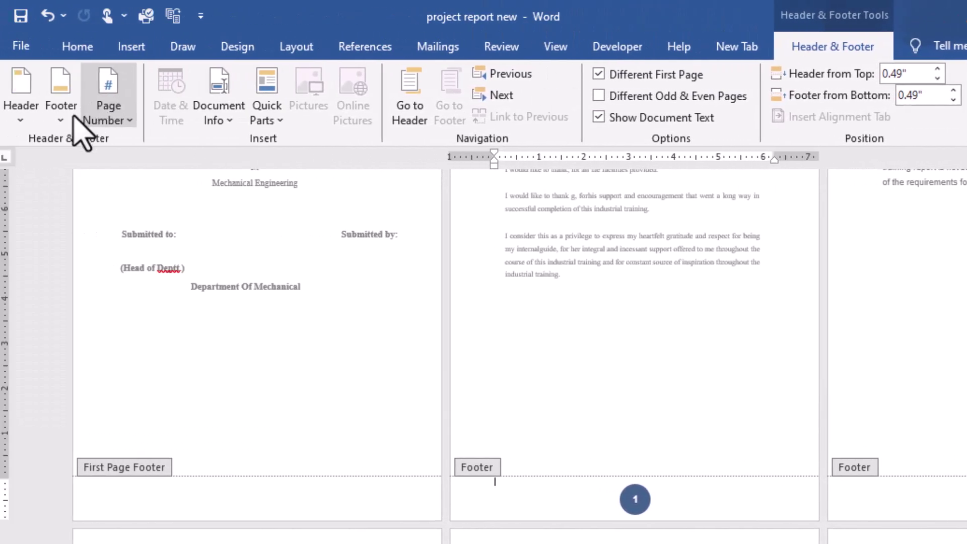
left_click(114, 109)
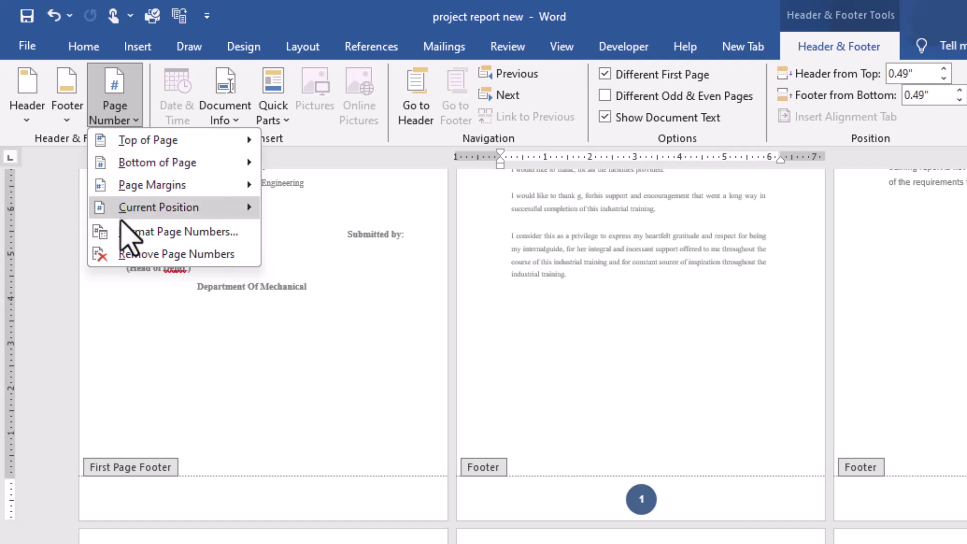
left_click(144, 254)
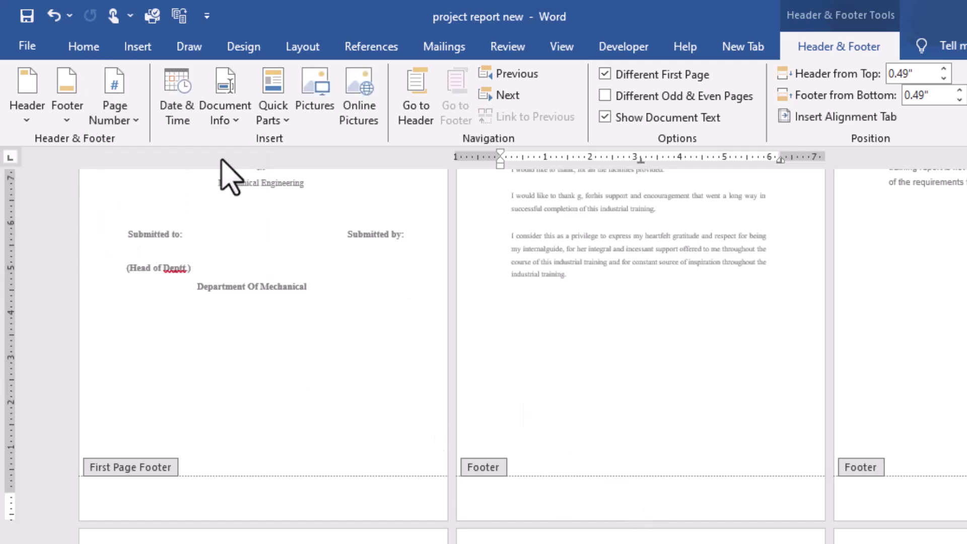
Step: Set page numbering to start at 1 in Format Page Numbers
left_click(135, 132)
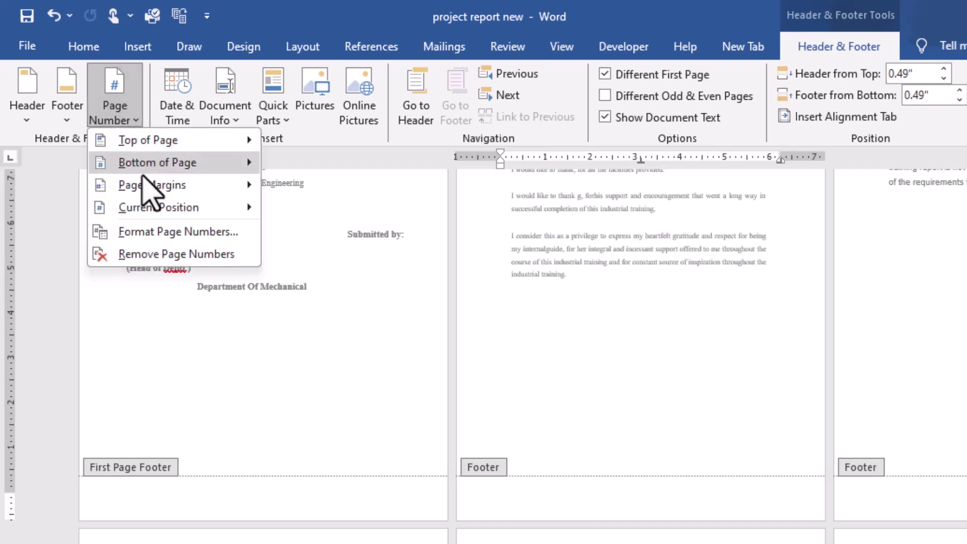
left_click(163, 237)
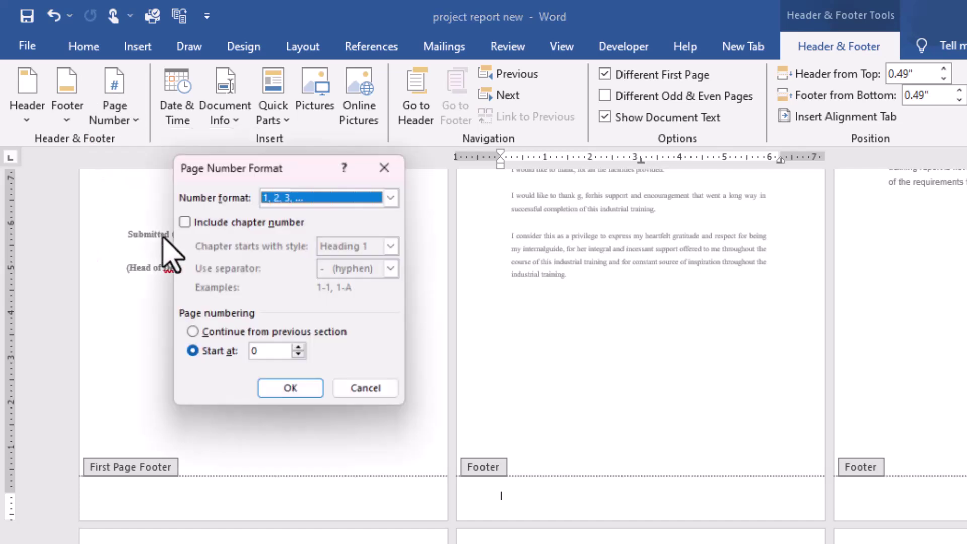
left_click(301, 352)
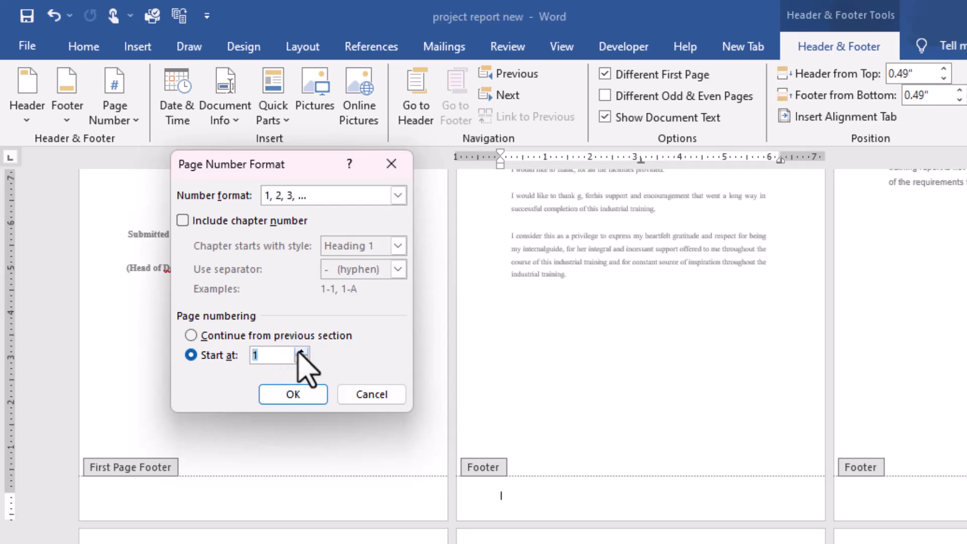
left_click(294, 395)
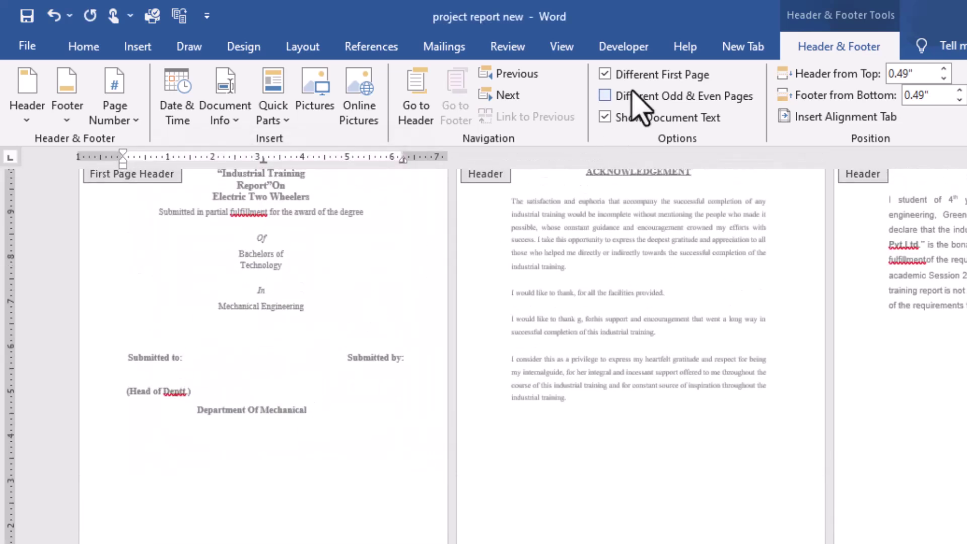
Step: Turn off Different First Page so the title page shares the main header and footer
left_click(662, 78)
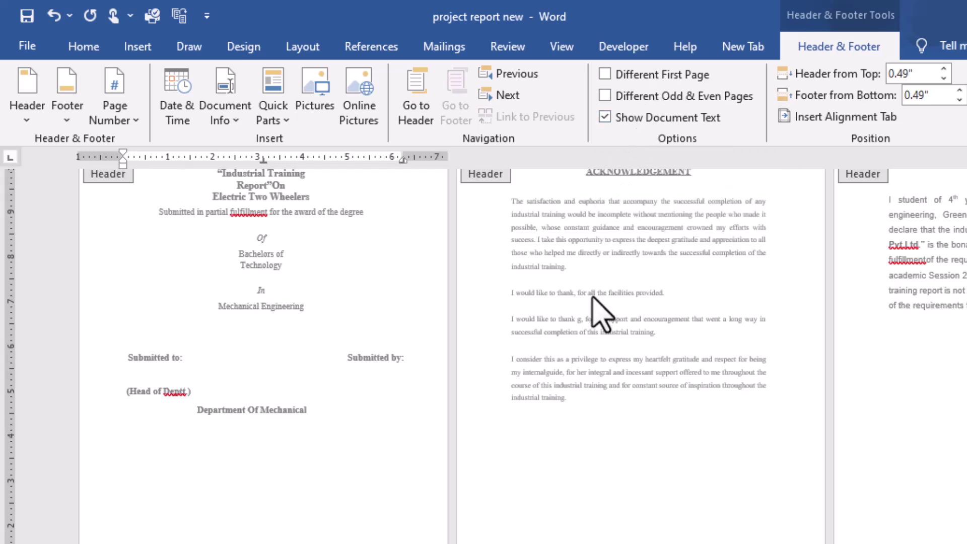
left_click(493, 308)
scroll(570, 347, "up", 2)
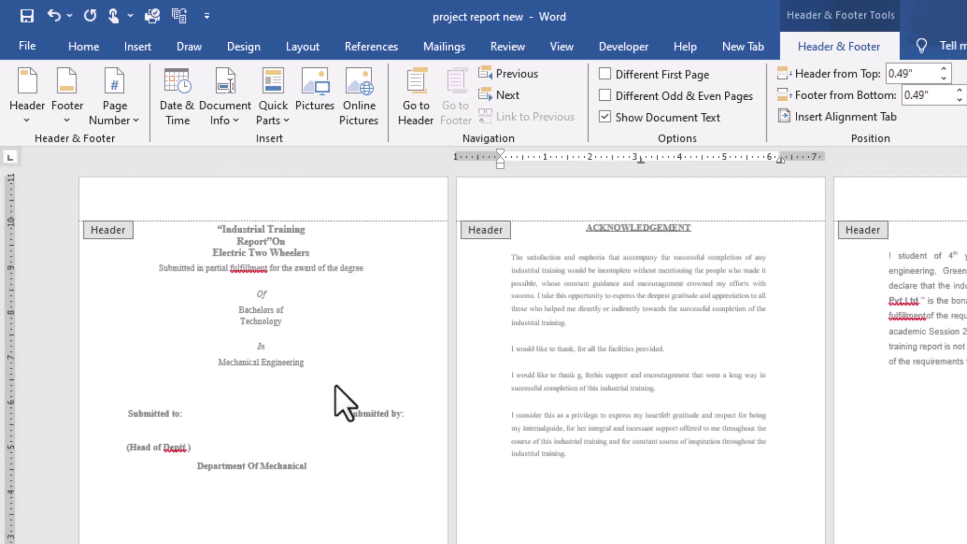
Step: Leave header and footer editing and scroll through the report's pages
double_click(336, 387)
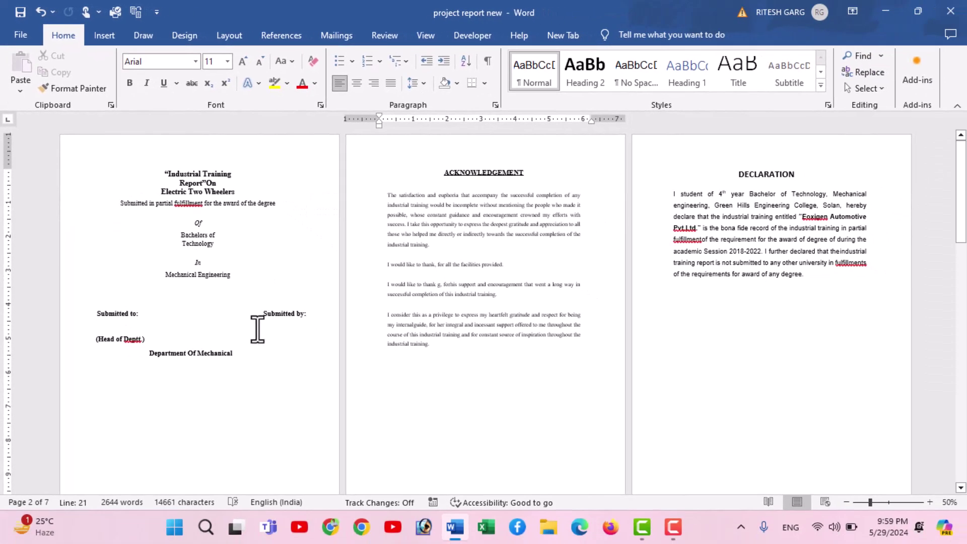
scroll(258, 330, "down", 1)
scroll(255, 345, "down", 2)
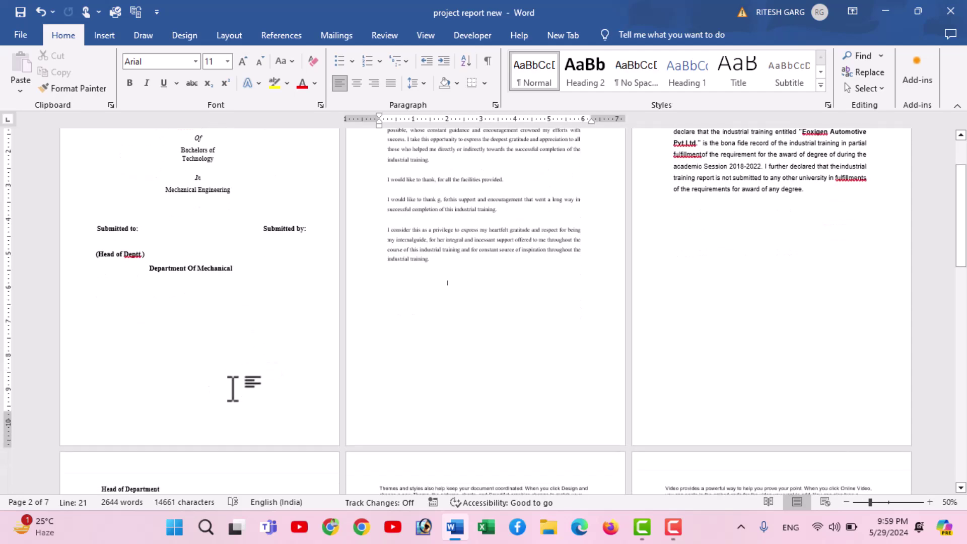
scroll(616, 303, "up", 2)
scroll(628, 318, "down", 1)
scroll(583, 291, "down", 1)
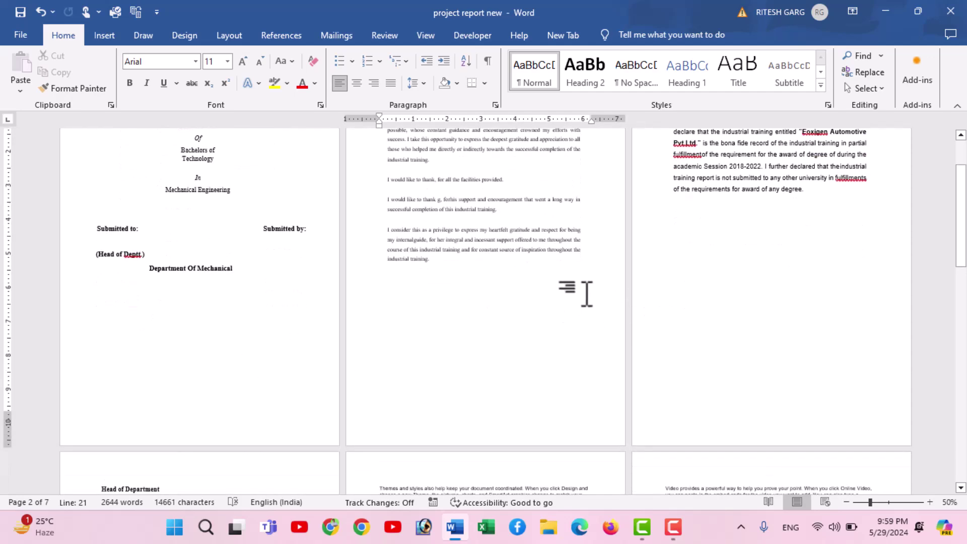
scroll(529, 242, "up", 2)
scroll(497, 192, "up", 1)
scroll(391, 304, "down", 3)
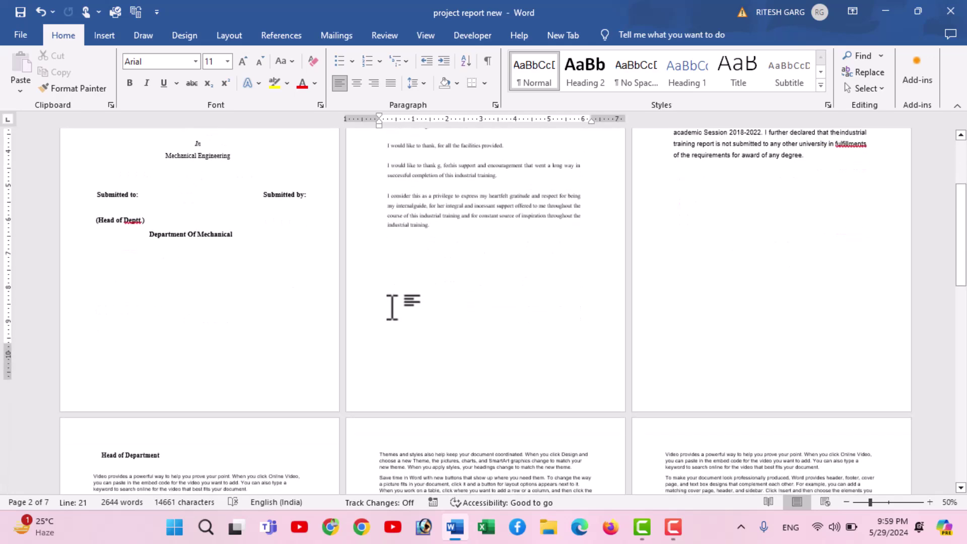
scroll(211, 353, "down", 4)
scroll(123, 351, "down", 1)
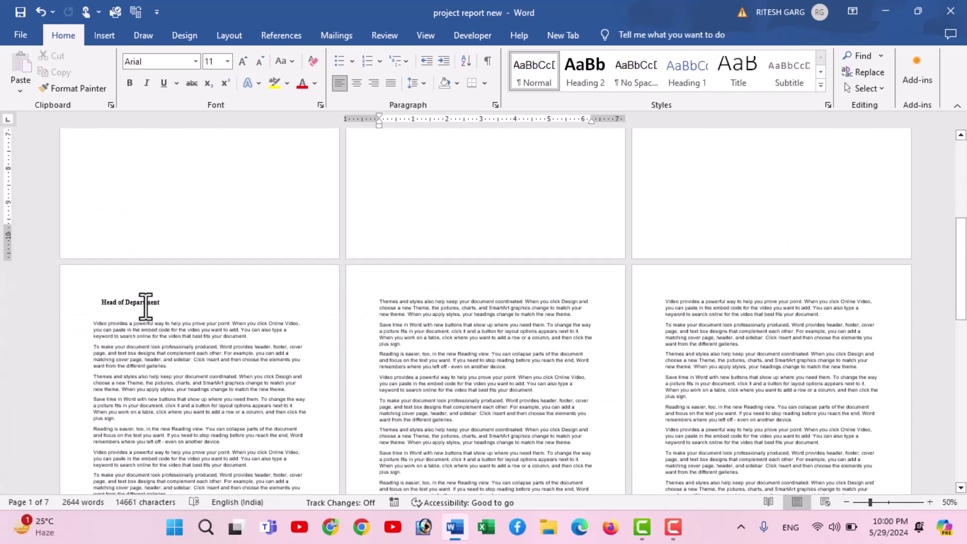
scroll(159, 293, "down", 5)
scroll(169, 378, "down", 2)
scroll(201, 393, "down", 2)
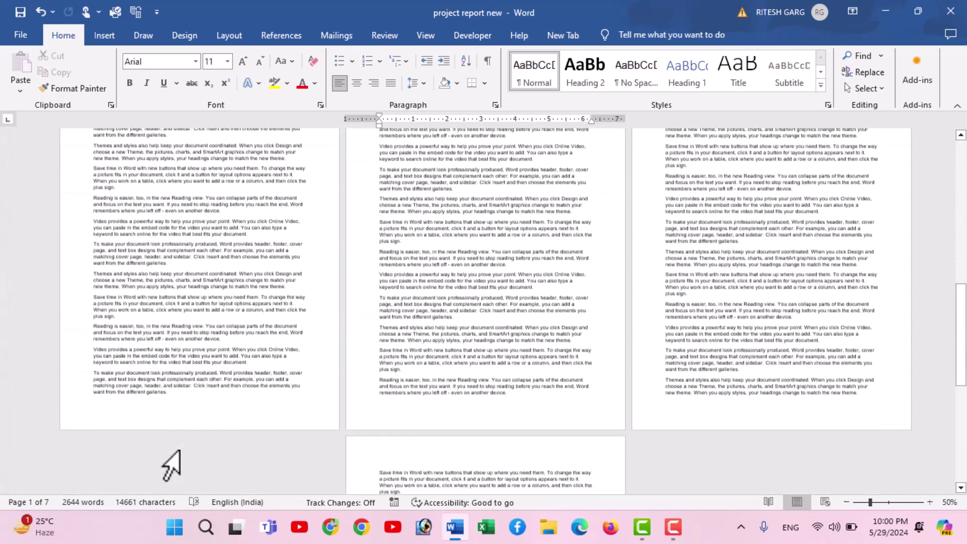
scroll(232, 409, "down", 2)
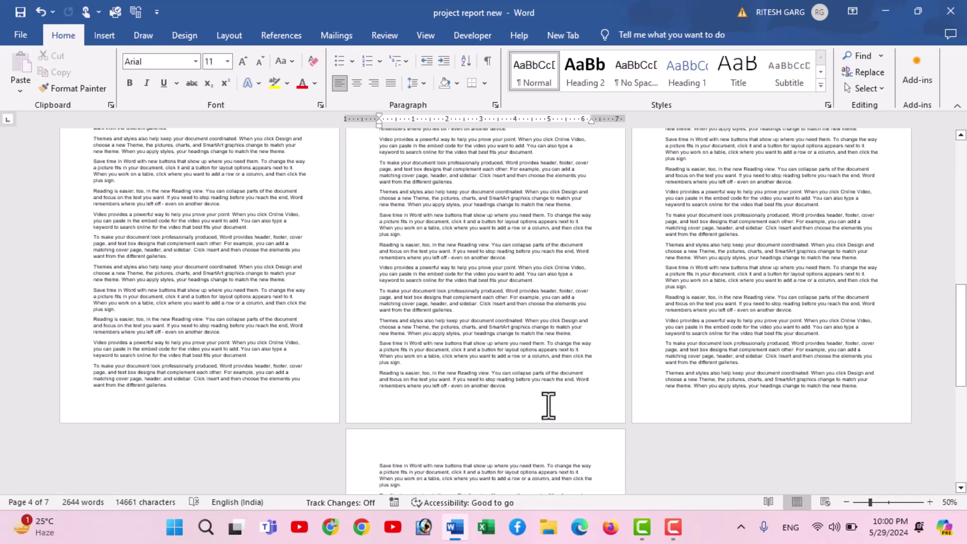
Step: Place the cursor on page 5, then scroll back up to the title page
left_click(538, 393)
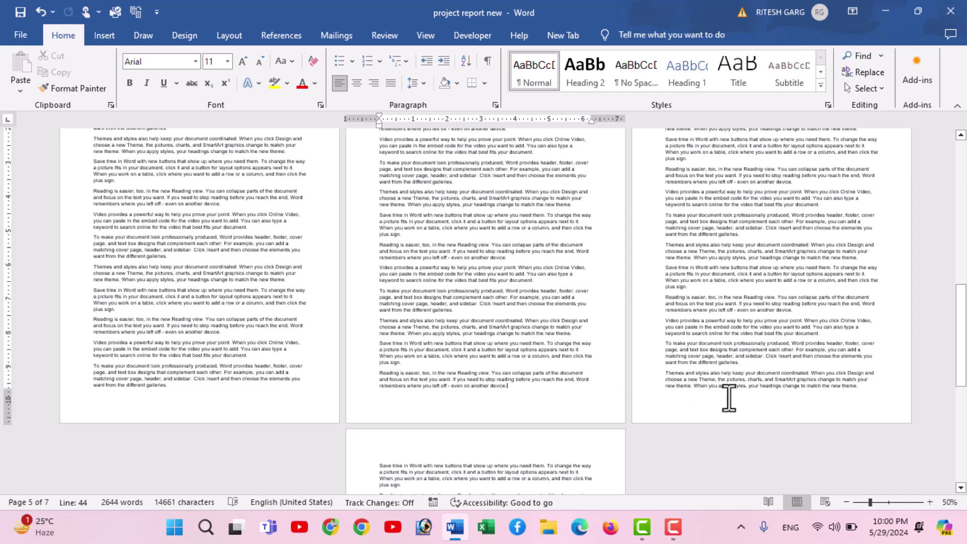
scroll(432, 372, "up", 2)
scroll(433, 373, "up", 3)
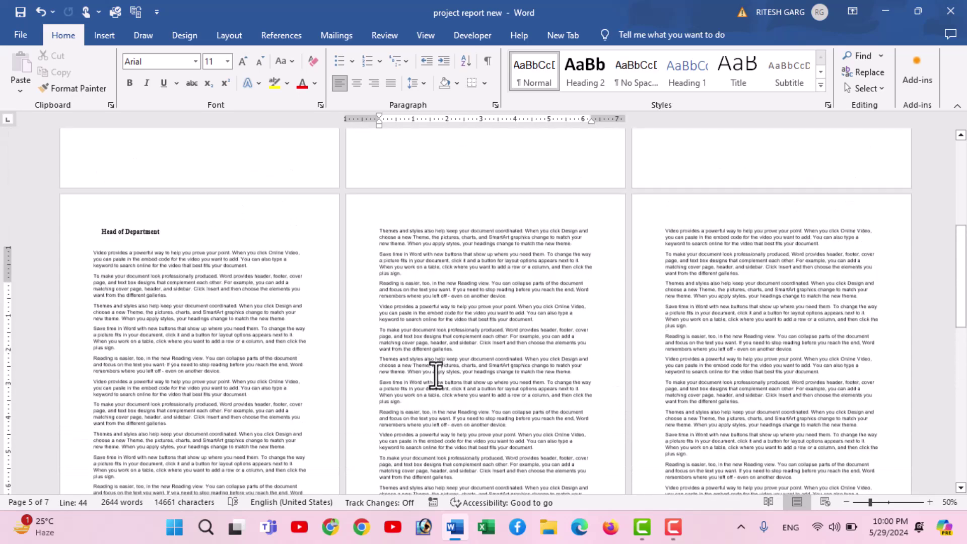
scroll(434, 376, "up", 3)
scroll(434, 375, "up", 2)
scroll(433, 375, "up", 1)
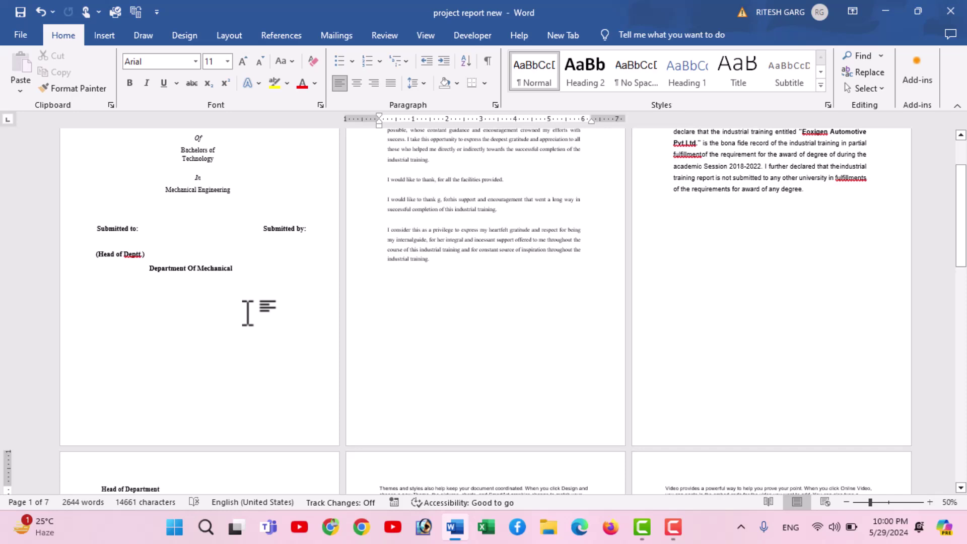
scroll(247, 312, "up", 2)
scroll(226, 247, "up", 1)
scroll(232, 463, "down", 2)
Step: Insert a Next Page section break after 'Department Of Mechanical' and delete the resulting blank page
left_click(244, 266)
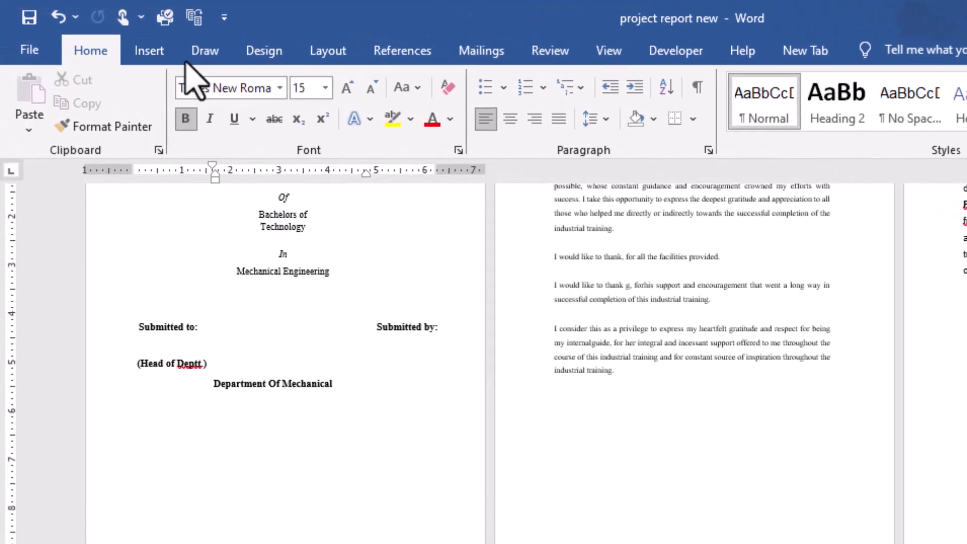
left_click(323, 50)
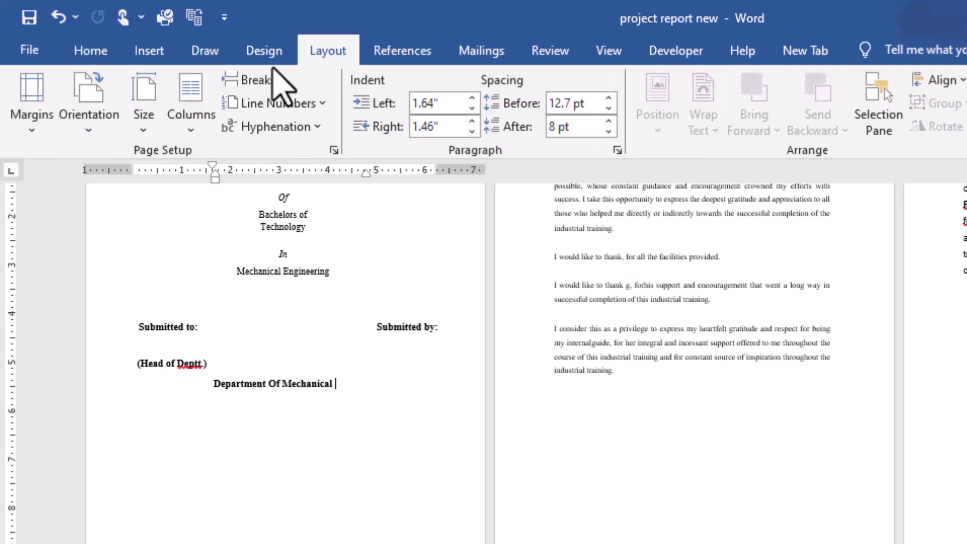
left_click(260, 81)
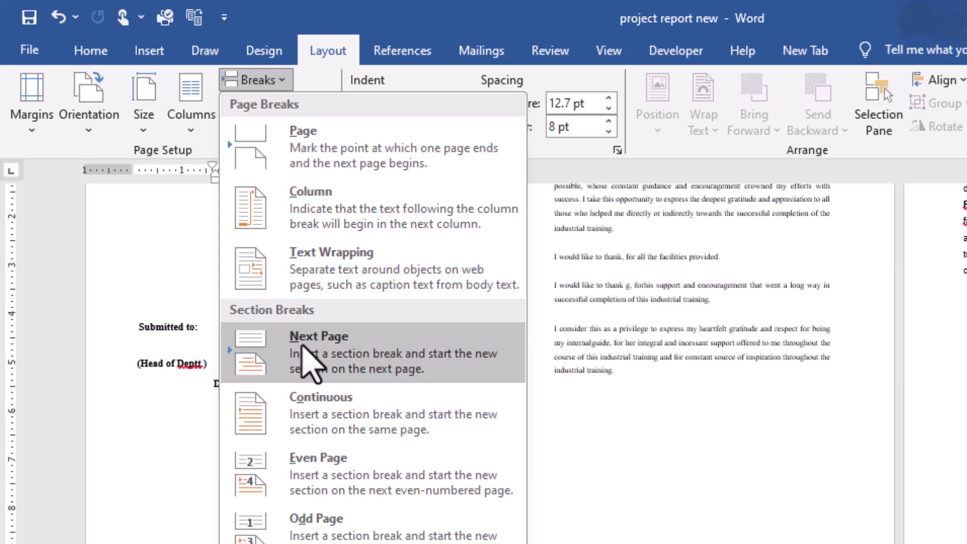
left_click(302, 348)
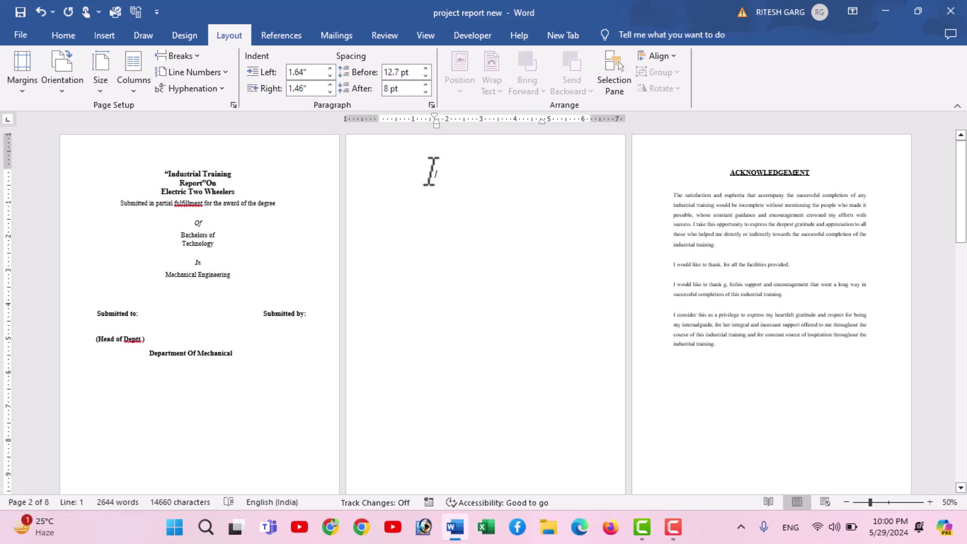
key("Delete")
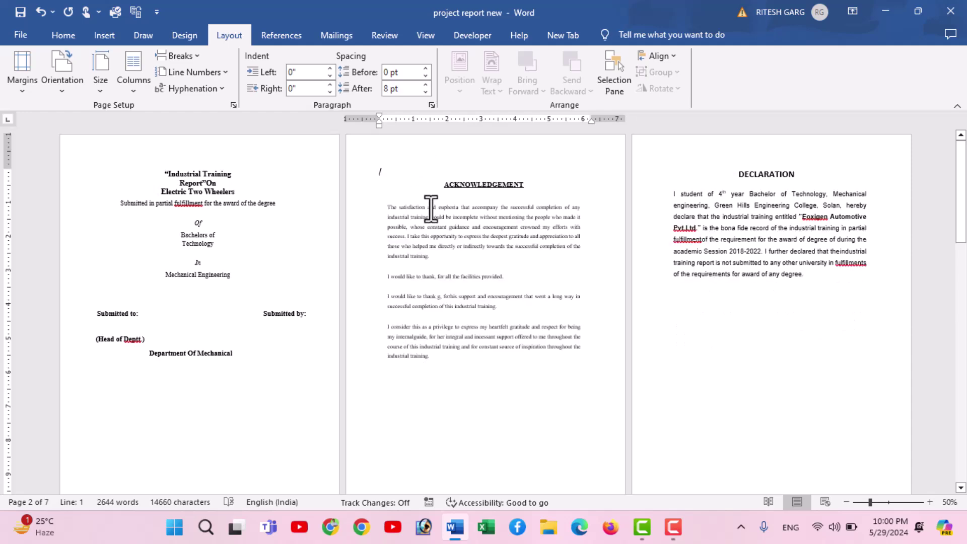
Step: Add a Next Page section break at the end of page 4's text, making eight pages
left_click(263, 327)
scroll(511, 330, "down", 2)
scroll(511, 330, "up", 2)
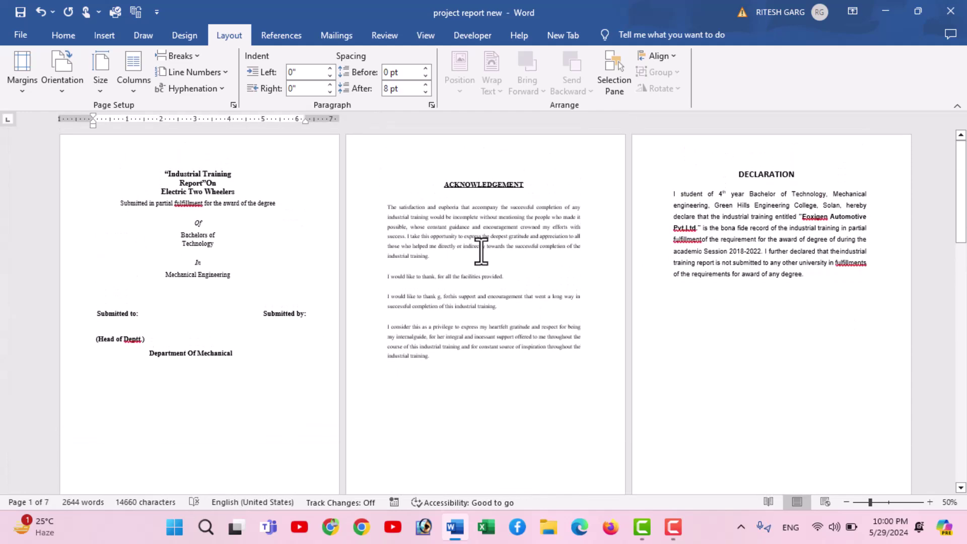
scroll(559, 404, "down", 2)
scroll(537, 339, "down", 5)
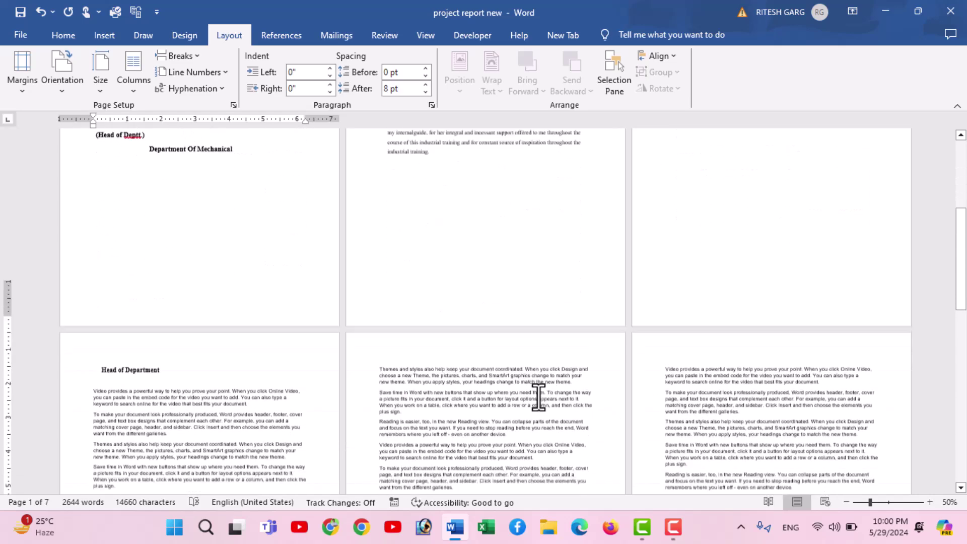
scroll(391, 378, "down", 5)
scroll(308, 391, "down", 5)
scroll(230, 415, "down", 2)
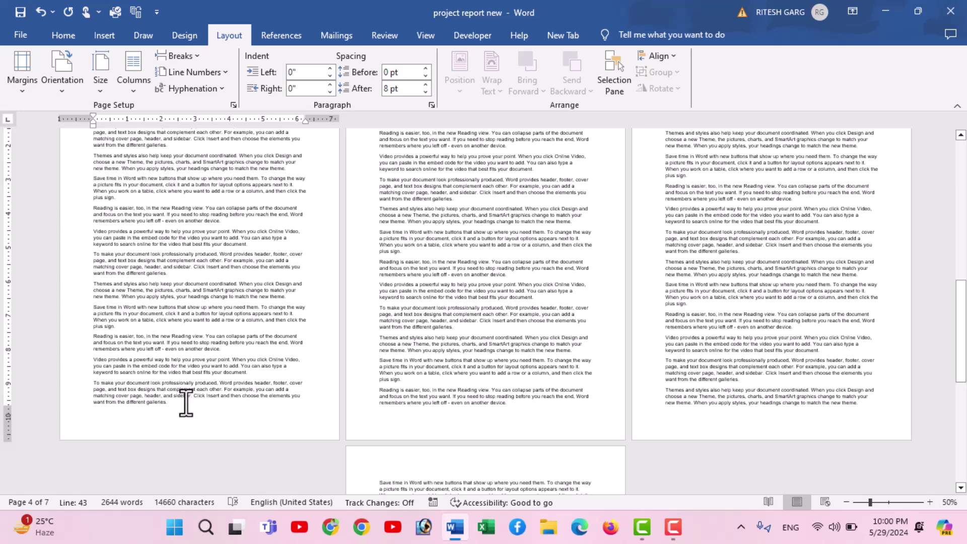
left_click(179, 56)
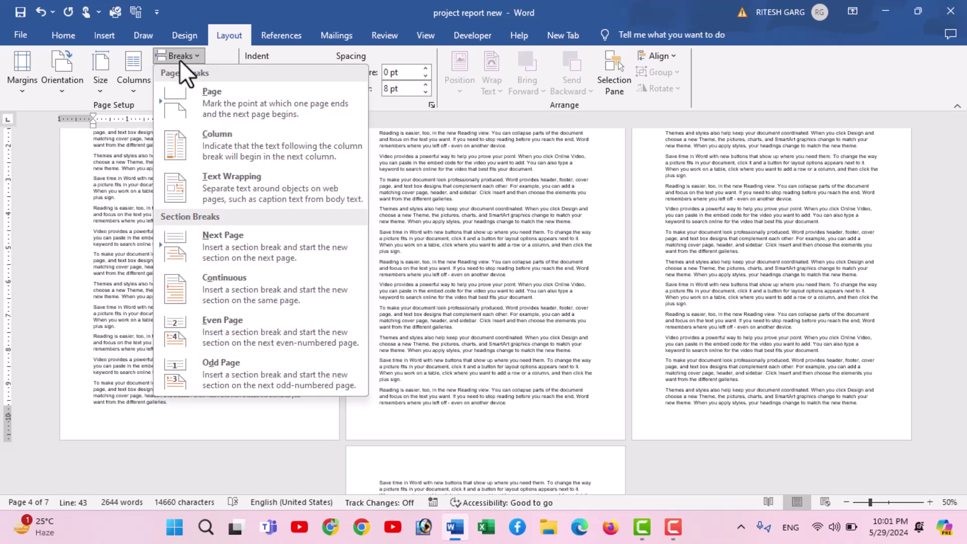
left_click(219, 236)
scroll(320, 277, "up", 5)
scroll(323, 302, "up", 5)
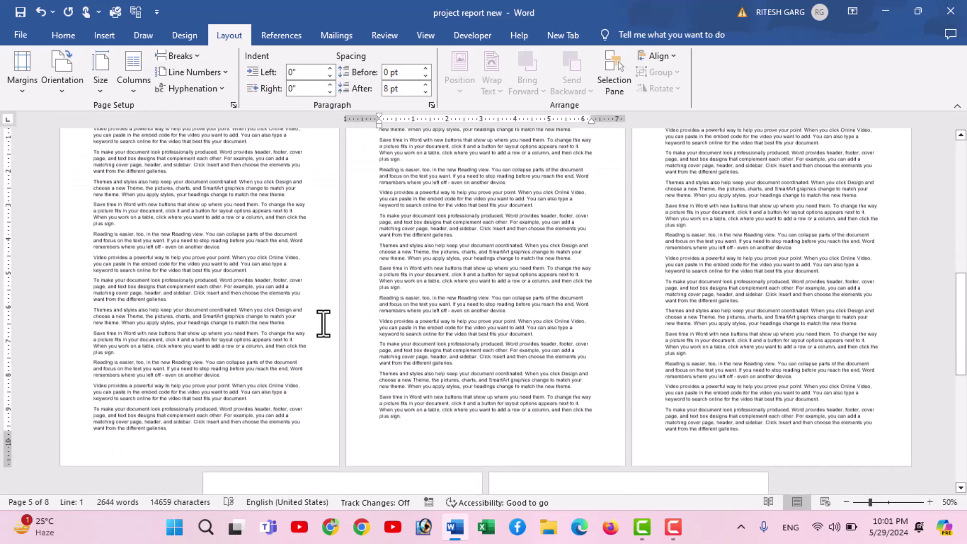
scroll(323, 323, "up", 3)
scroll(268, 355, "up", 3)
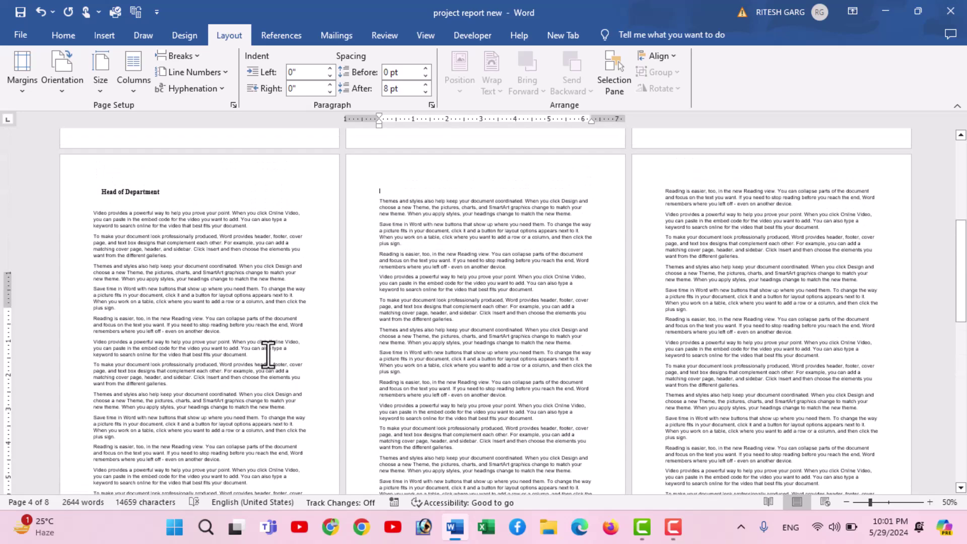
scroll(268, 355, "up", 3)
scroll(268, 355, "up", 3)
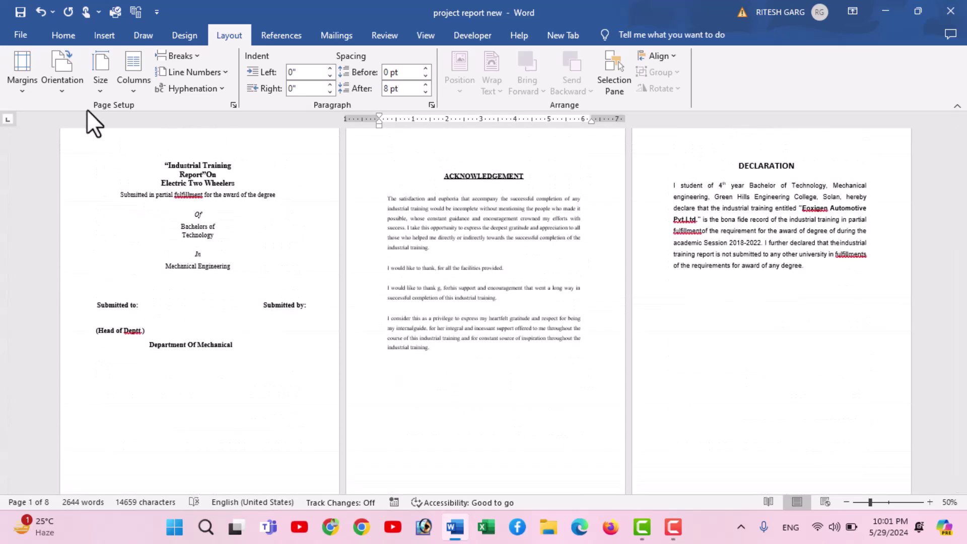
Step: Show formatting marks from the Home tab and check the section break labels across pages
left_click(61, 38)
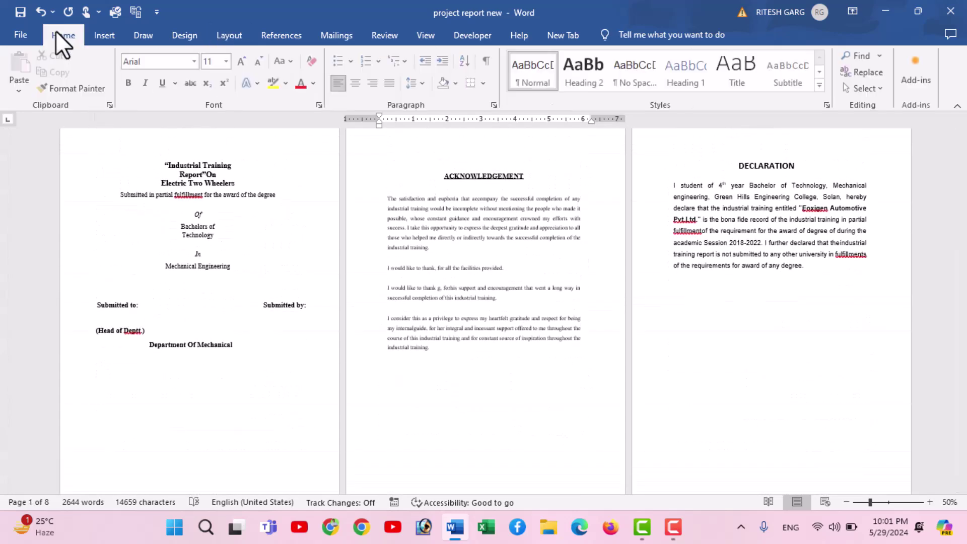
left_click(488, 62)
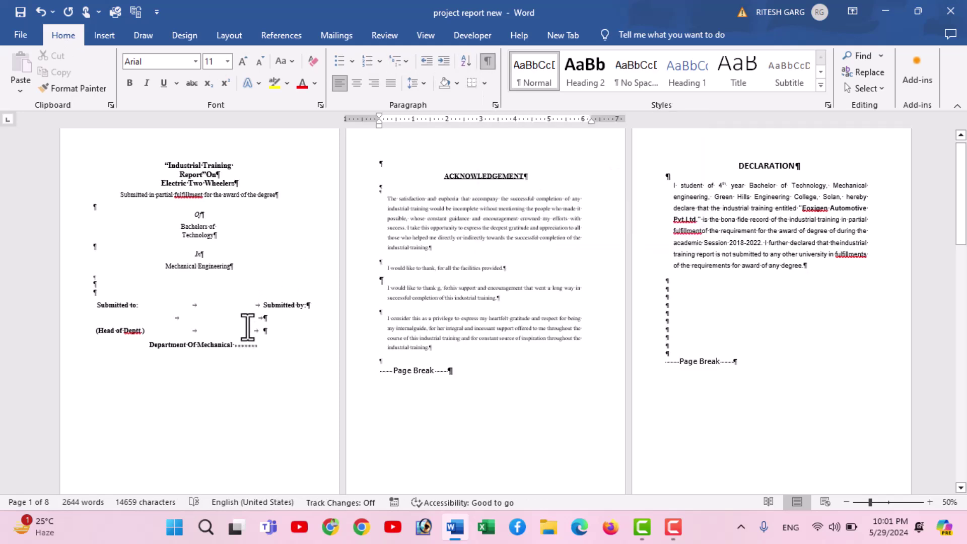
scroll(270, 367, "down", 5)
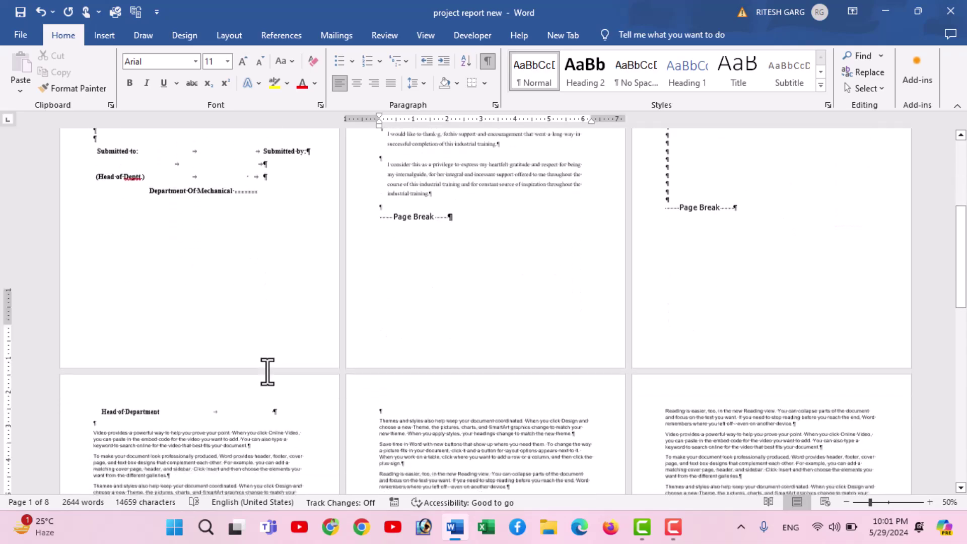
scroll(270, 367, "down", 3)
scroll(270, 367, "down", 8)
scroll(231, 309, "down", 1)
scroll(209, 304, "up", 1, "ctrl")
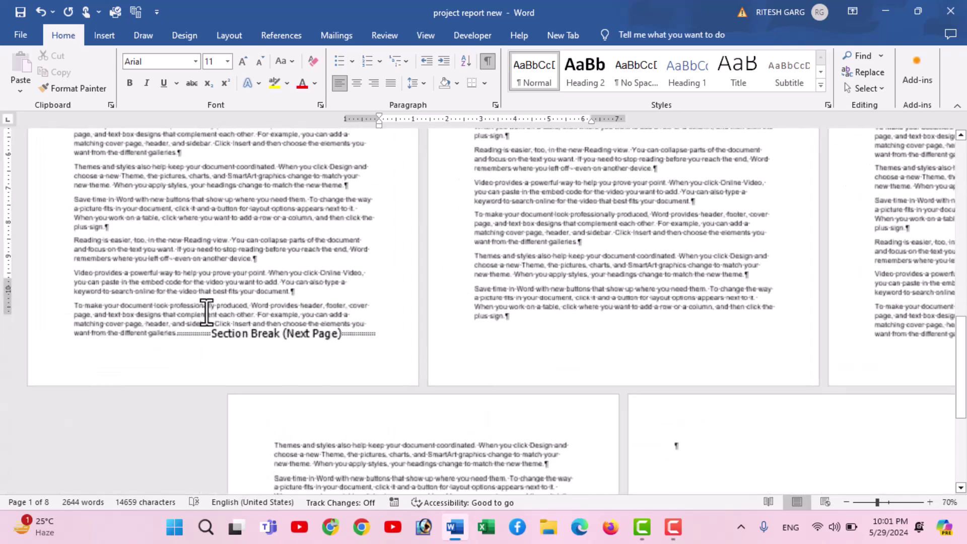
scroll(247, 348, "up", 1, "ctrl")
scroll(259, 356, "down", 2)
scroll(272, 363, "down", 3)
scroll(281, 371, "up", 3)
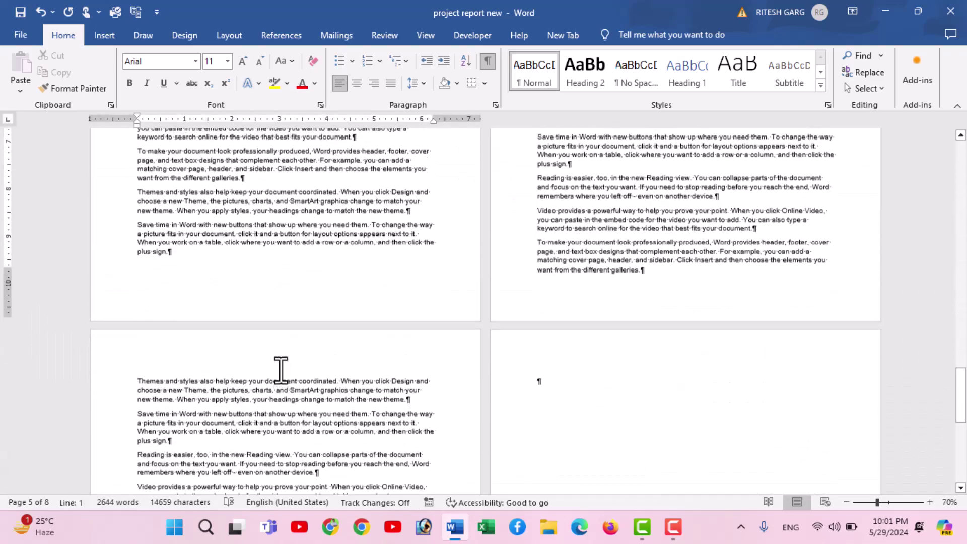
scroll(281, 371, "down", 4)
Step: Scroll back up and turn Show/Hide ¶ off to hide the formatting marks
scroll(281, 372, "up", 5)
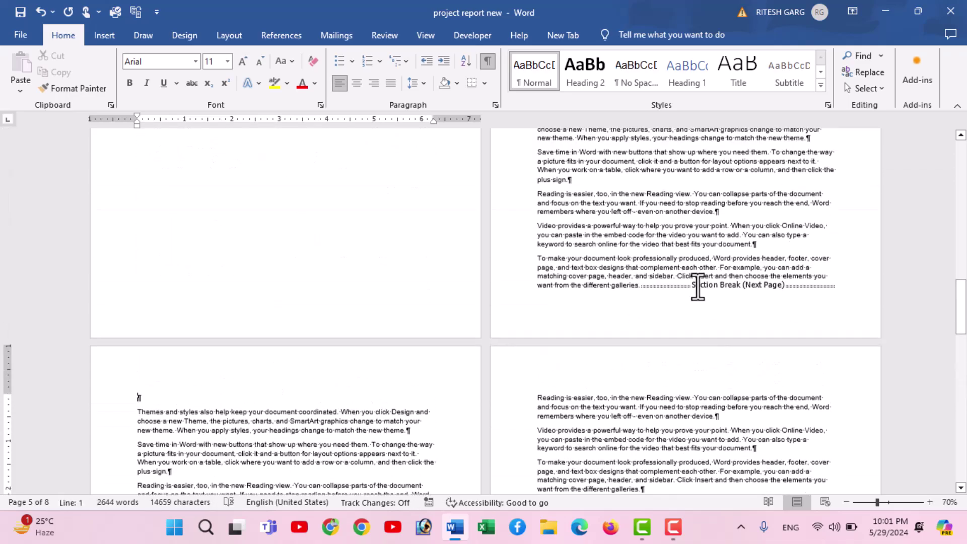
scroll(615, 302, "up", 2)
scroll(616, 303, "up", 5)
scroll(615, 302, "down", 2, "ctrl")
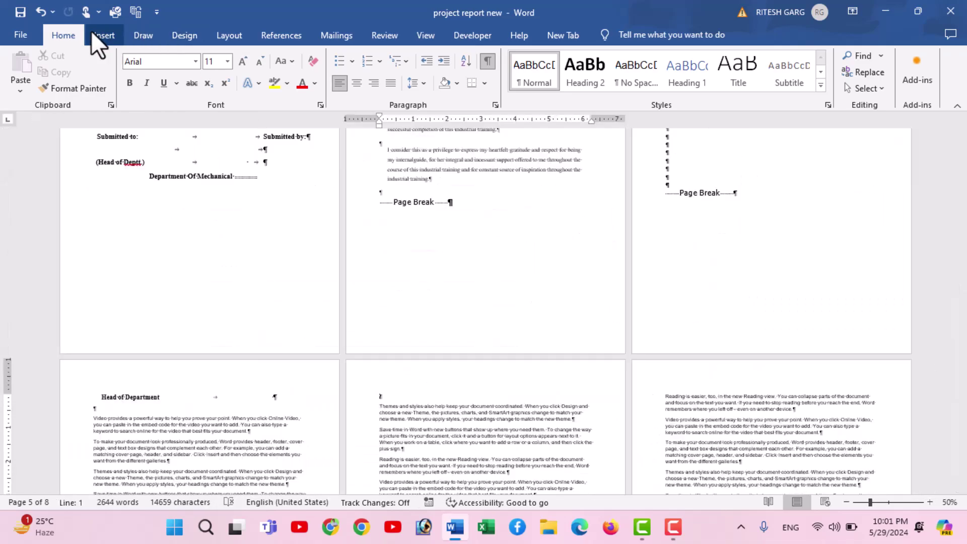
left_click(484, 61)
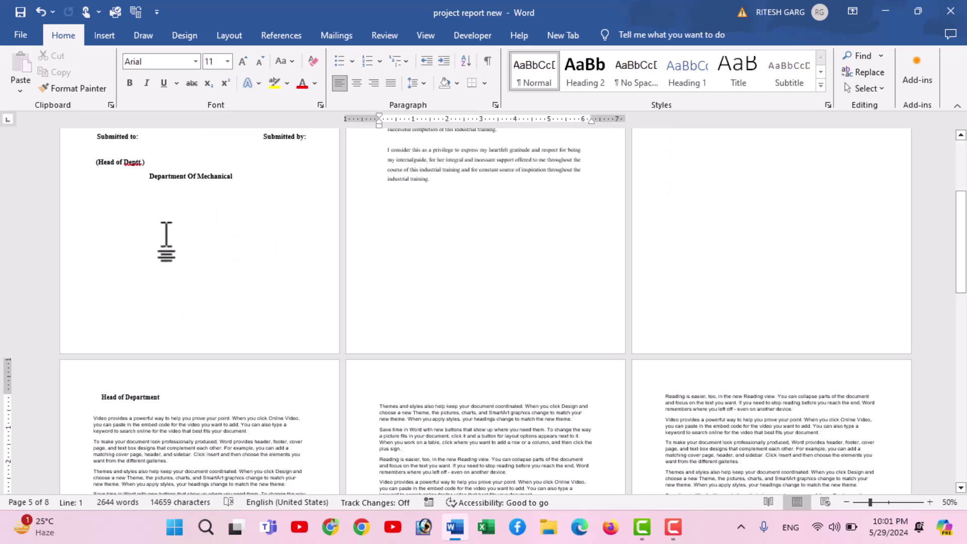
Step: Open the page 1 footer for editing, review the Section 1–3 footers, and select the page 2 footer
double_click(196, 343)
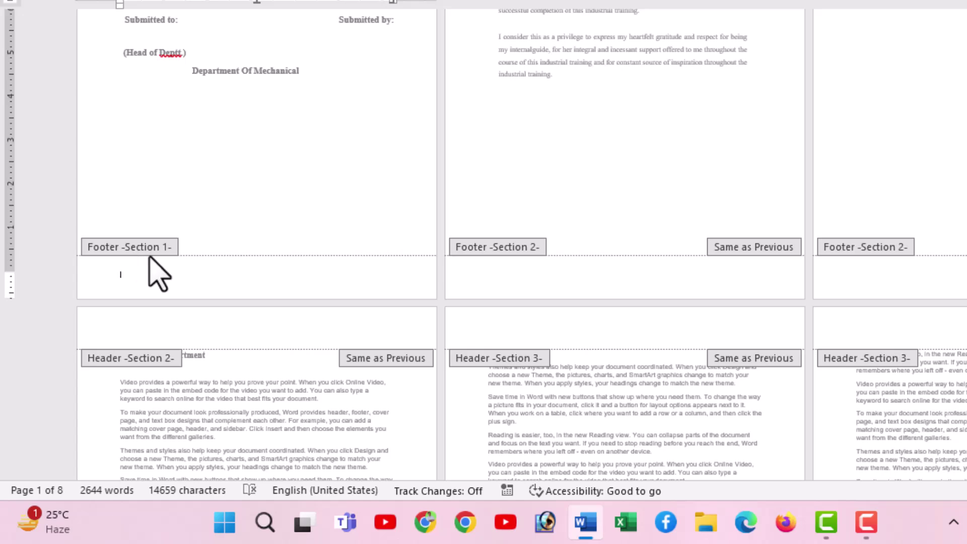
scroll(534, 277, "down", 3)
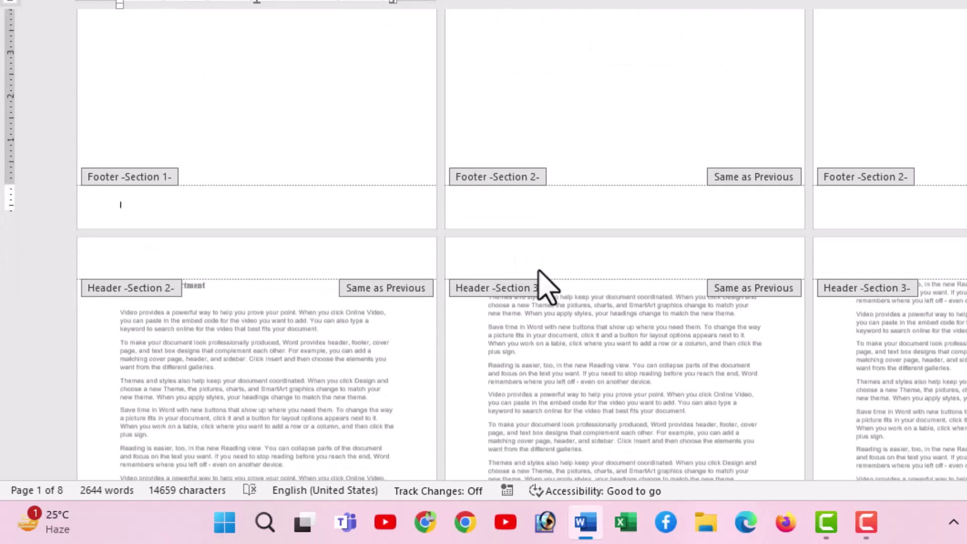
scroll(541, 281, "down", 3)
scroll(519, 285, "down", 5)
scroll(464, 372, "down", 3)
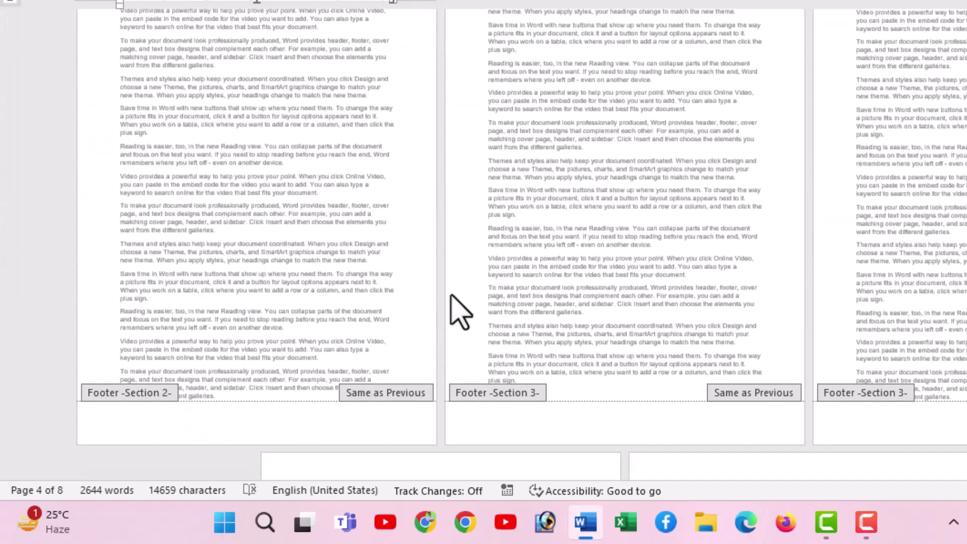
scroll(484, 252, "up", 3)
scroll(519, 217, "up", 2)
scroll(554, 287, "down", 2)
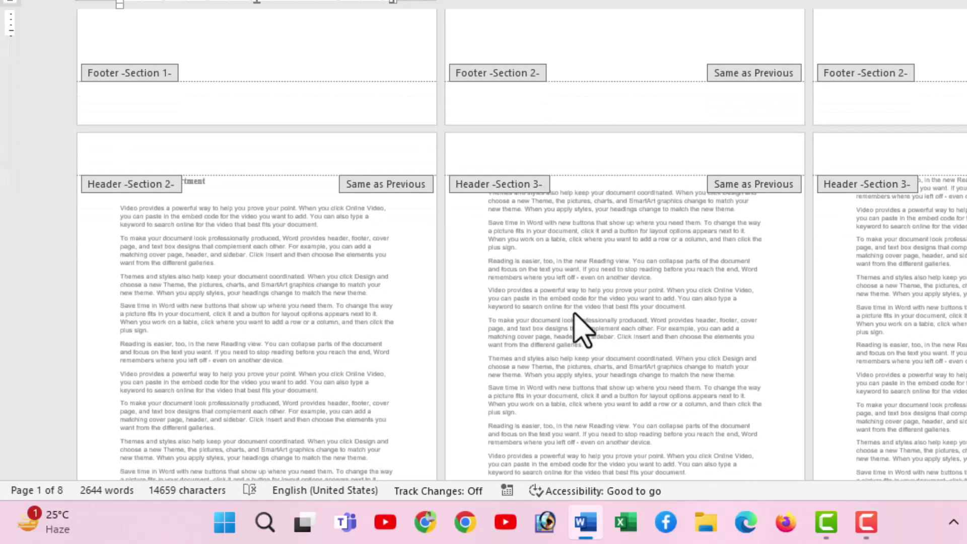
scroll(577, 333, "down", 3)
scroll(584, 330, "up", 2)
scroll(587, 343, "up", 3)
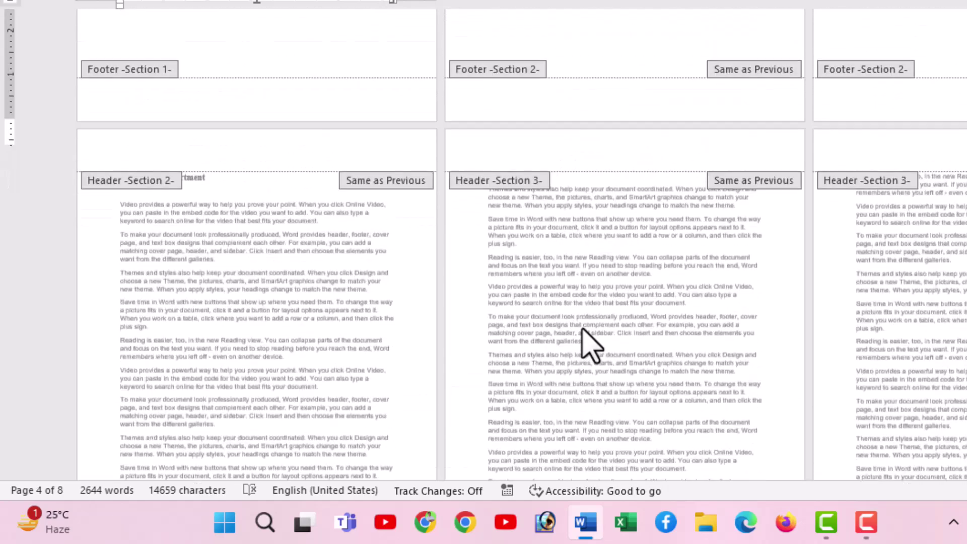
scroll(587, 342, "up", 3)
scroll(590, 345, "up", 3)
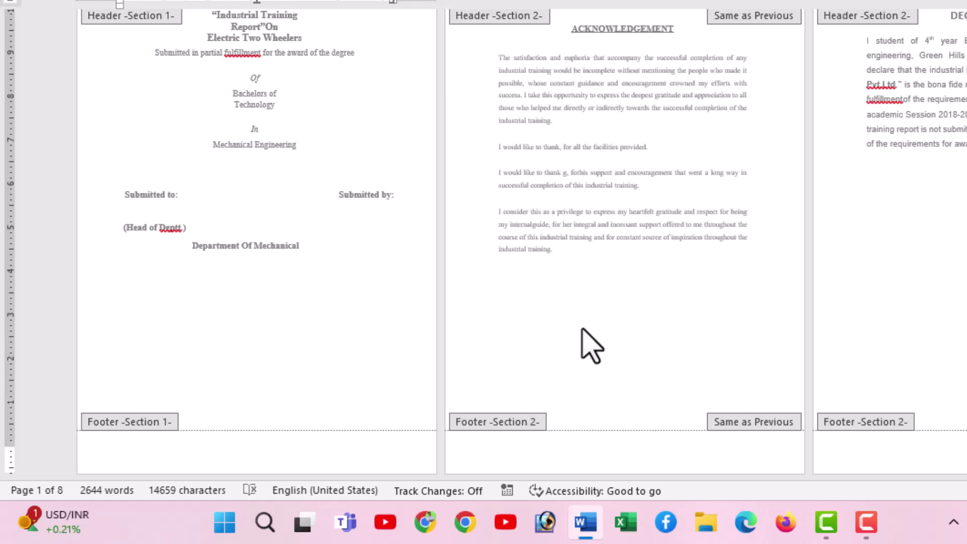
scroll(582, 345, "down", 2)
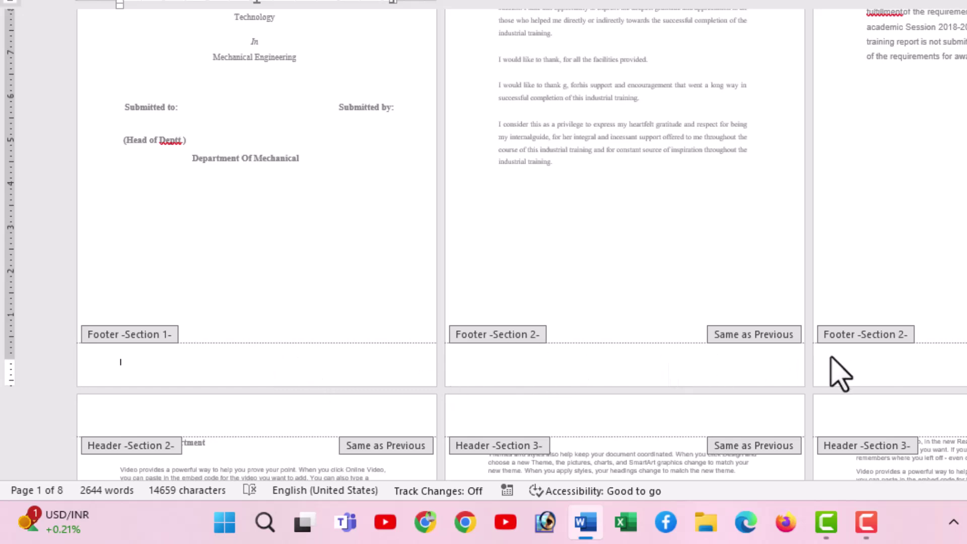
scroll(605, 285, "down", 2)
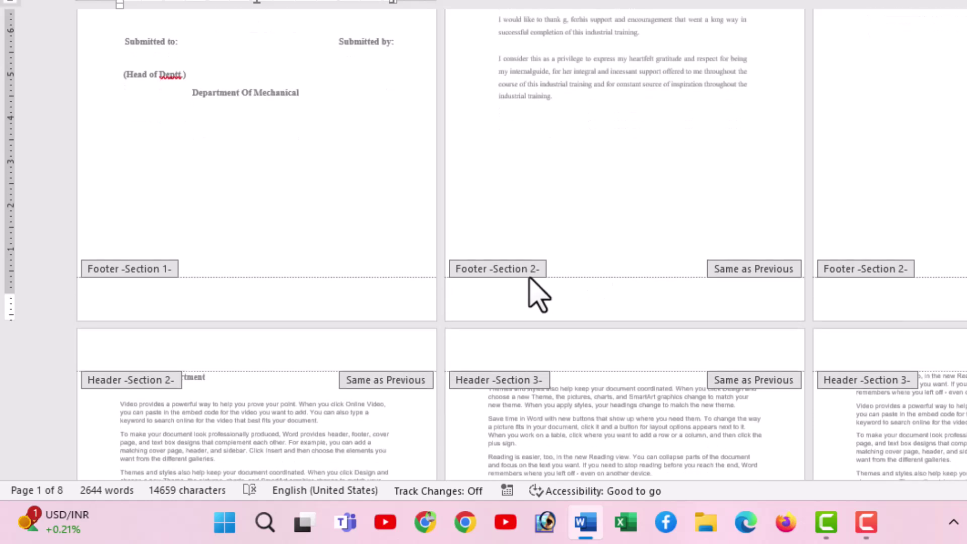
left_click(513, 298)
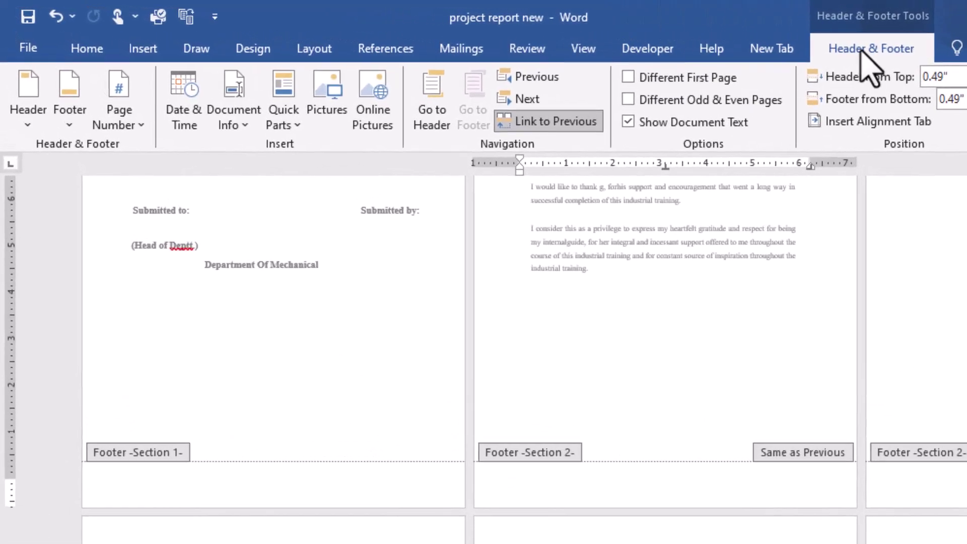
Step: Turn off Link to Previous for the Section 2 and Section 3 footers
left_click(547, 122)
scroll(635, 353, "down", 5)
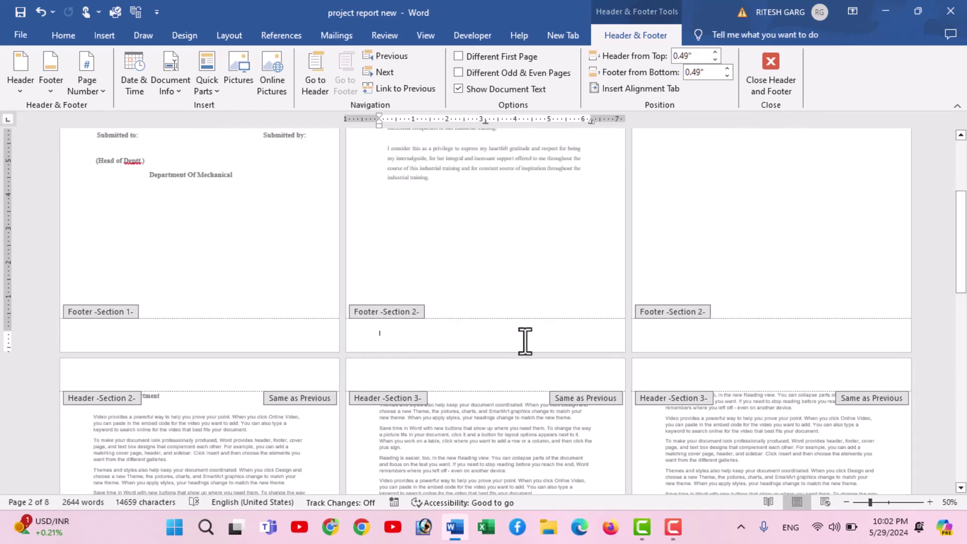
scroll(525, 343, "down", 2)
scroll(525, 348, "down", 2)
scroll(525, 348, "down", 2)
scroll(526, 347, "down", 2)
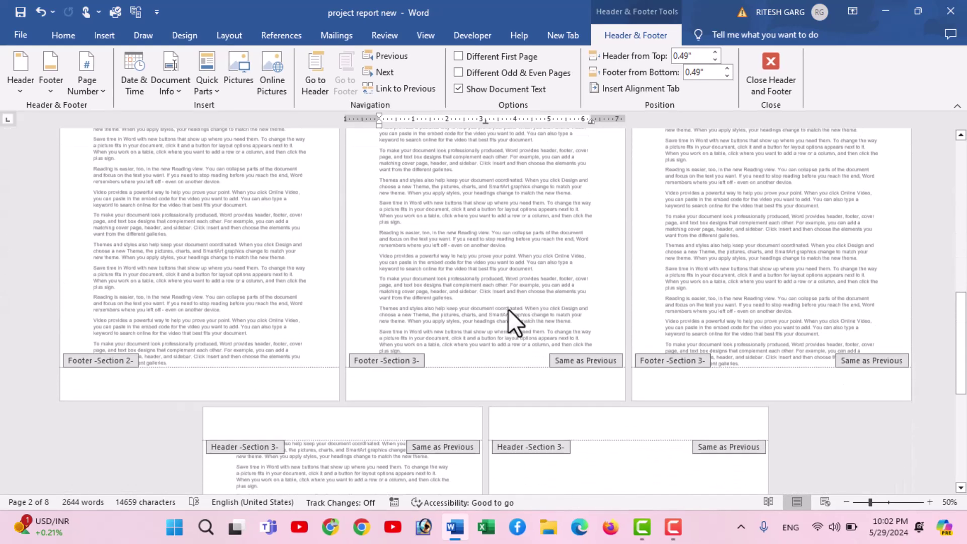
left_click(426, 386)
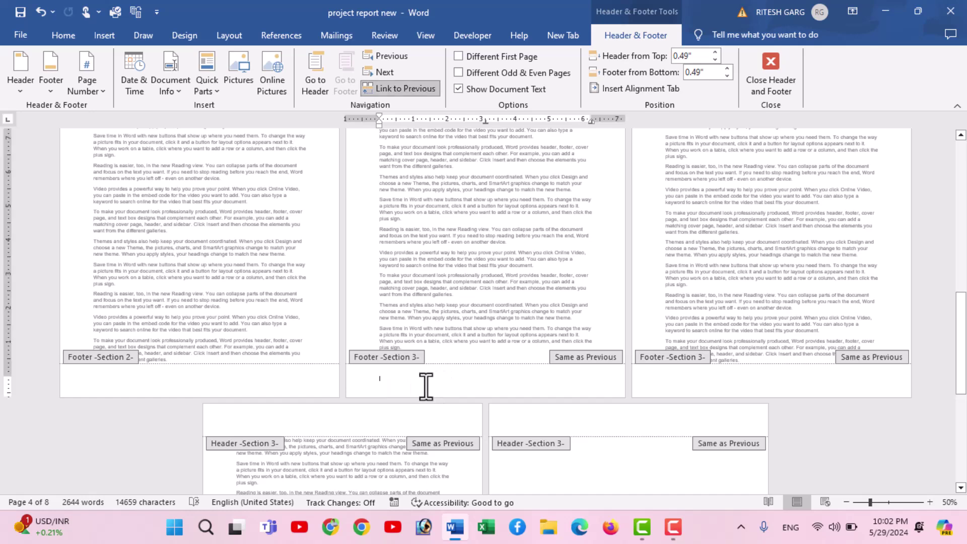
left_click(385, 90)
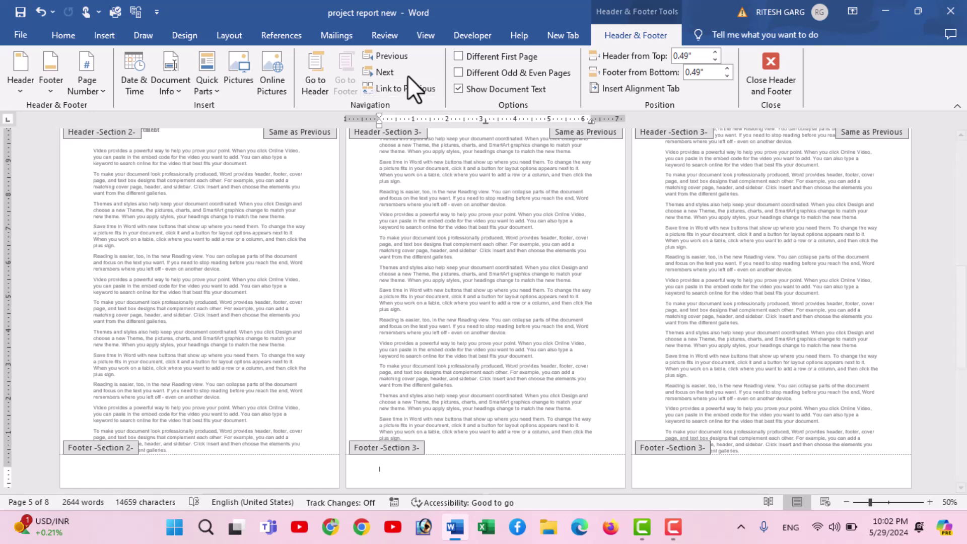
scroll(444, 322, "down", 2)
scroll(431, 366, "up", 5)
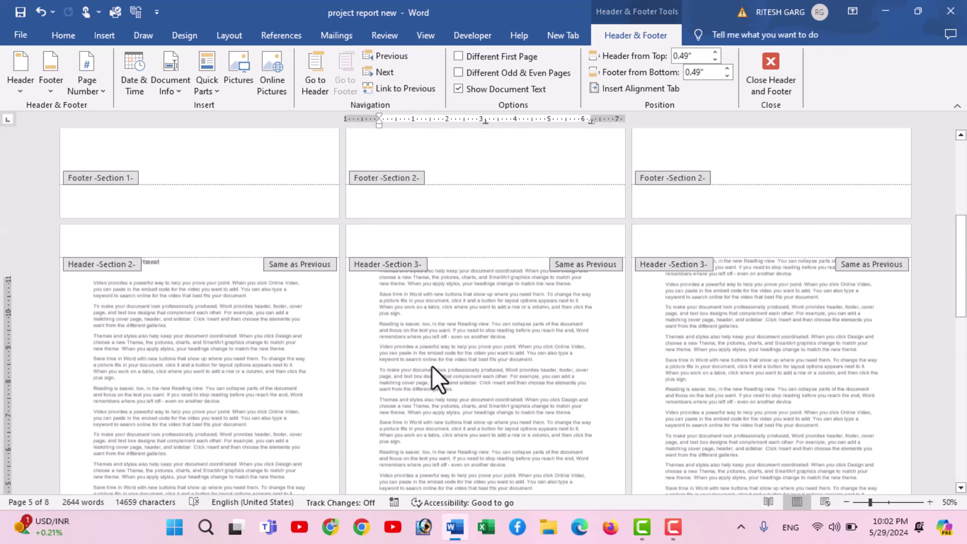
scroll(432, 366, "up", 3)
scroll(431, 366, "up", 1)
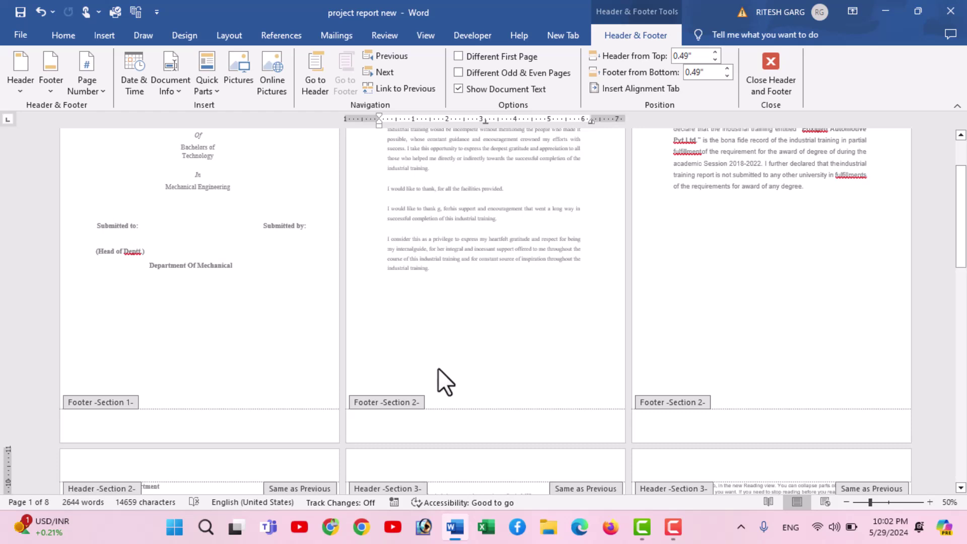
Step: From the Section 2 footer, bring up the Format Page Numbers dialog
left_click(167, 430)
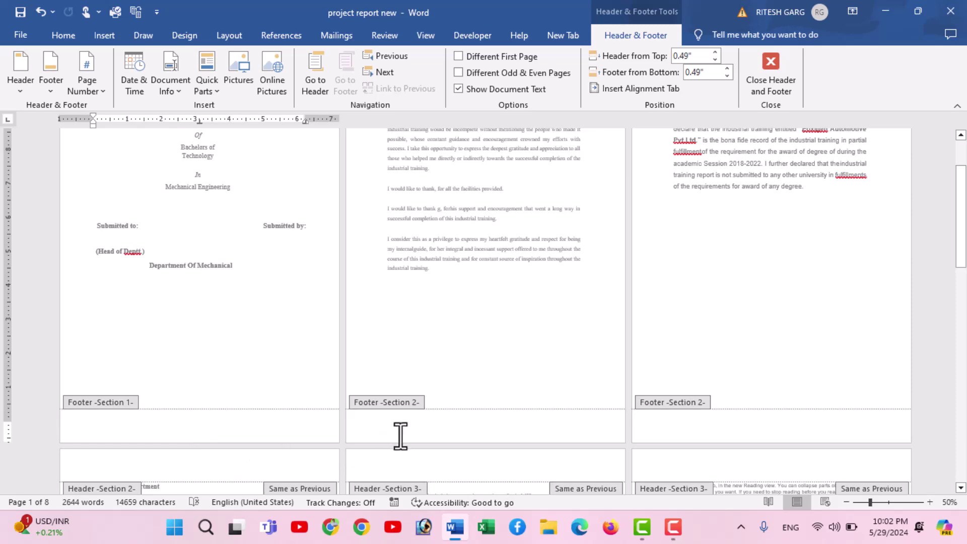
left_click(410, 433)
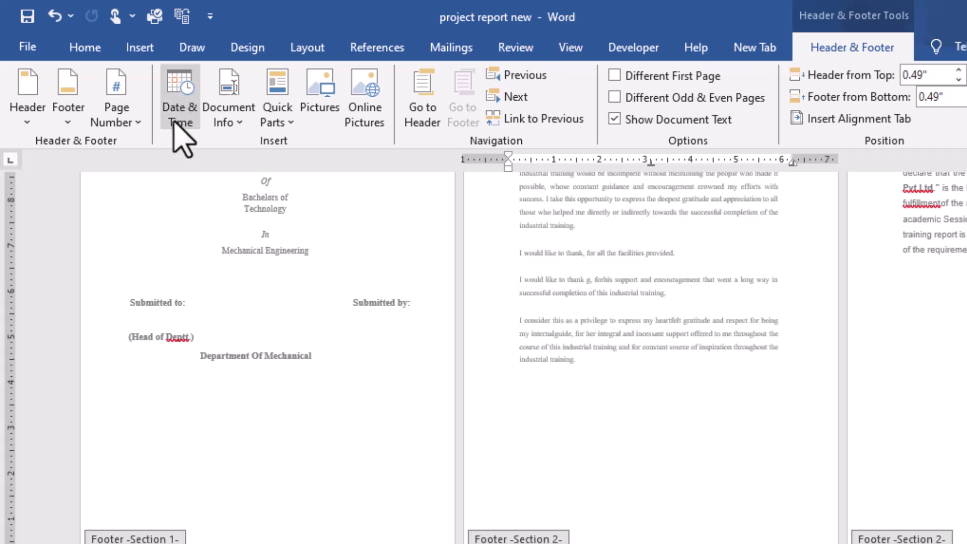
left_click(137, 122)
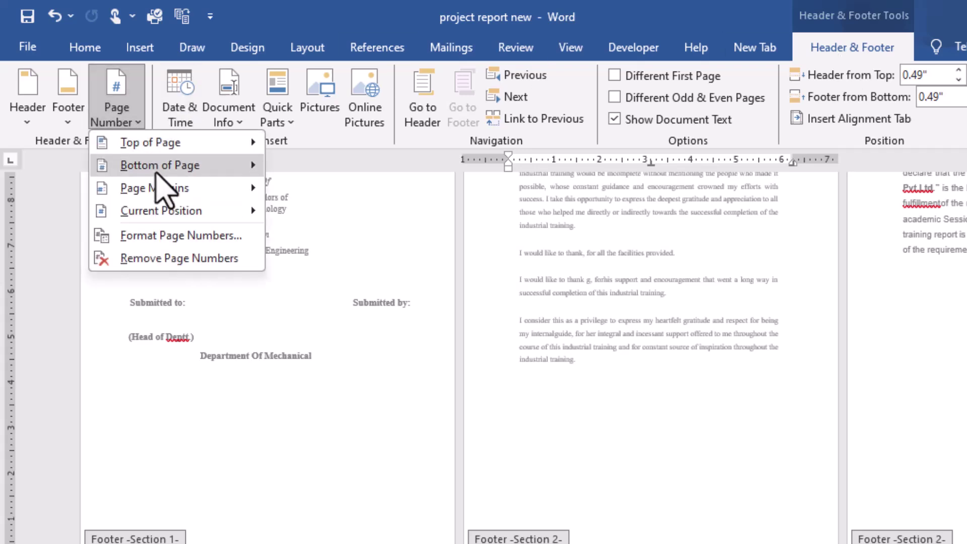
left_click(173, 237)
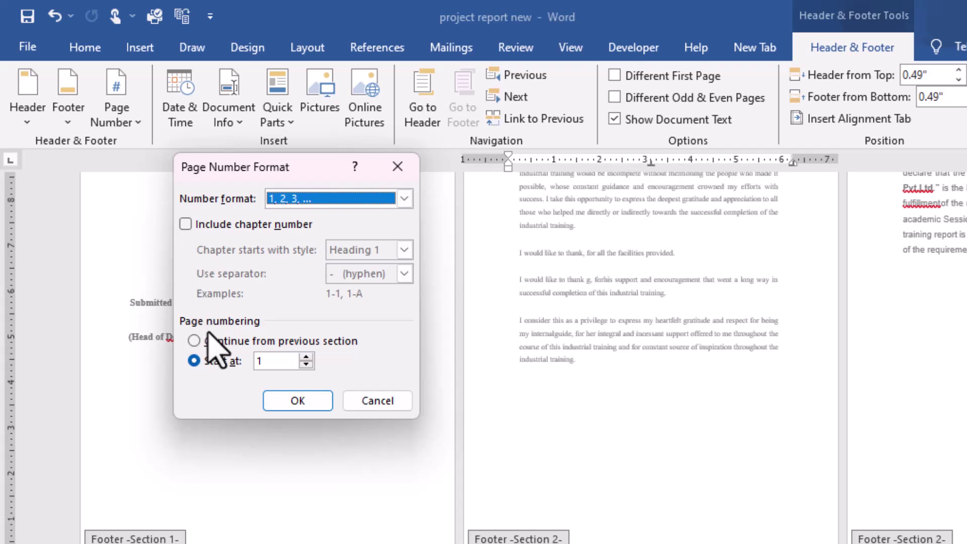
Step: Set Section 2's number format to lowercase roman i, ii, iii starting at i
left_click_drag(273, 178, 413, 161)
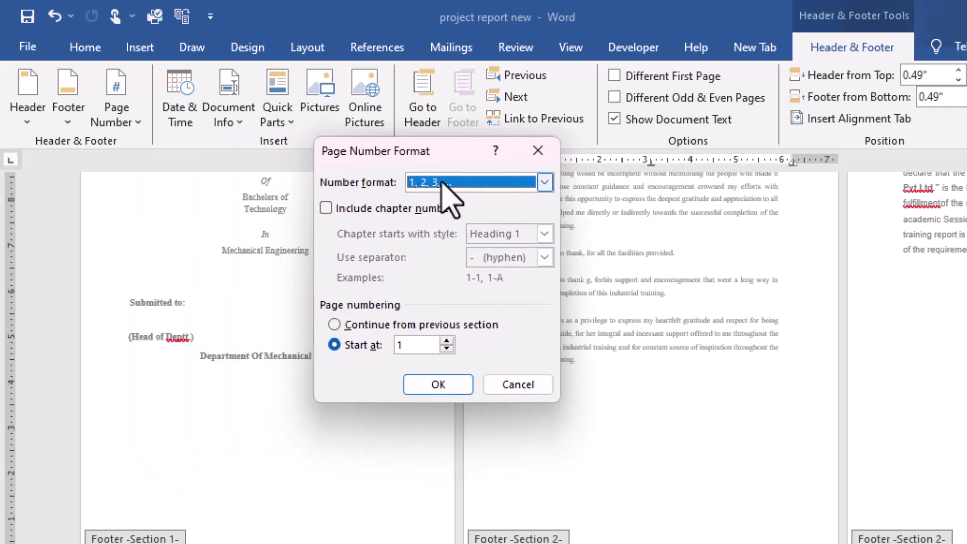
left_click(444, 183)
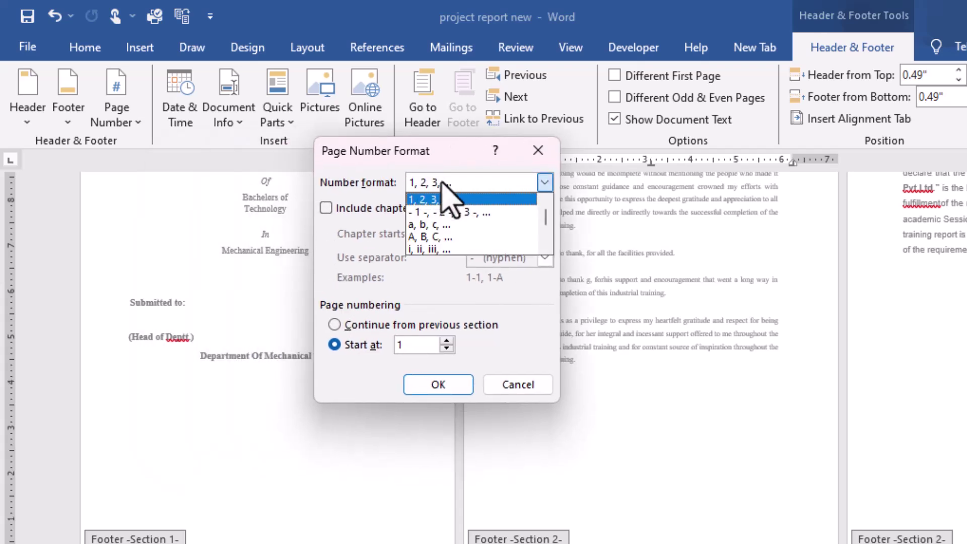
left_click(450, 248)
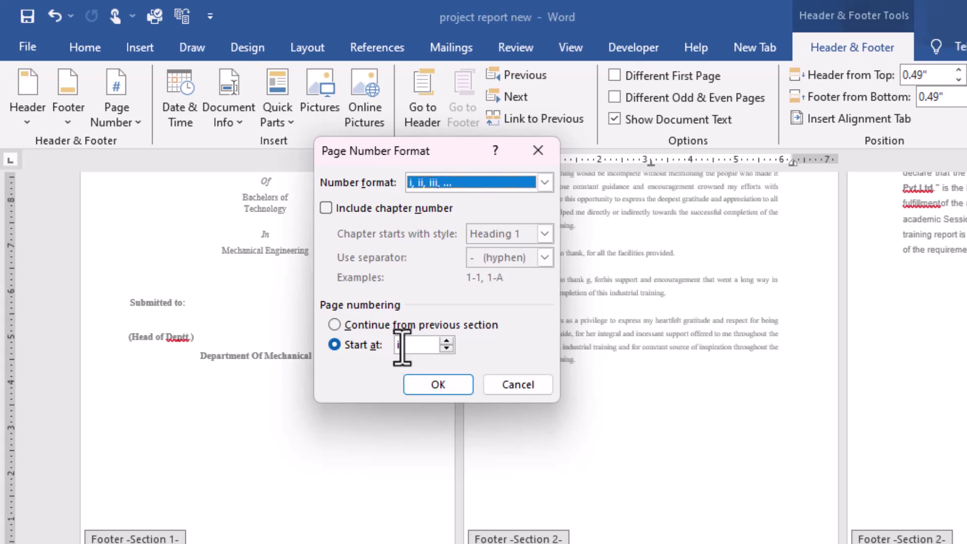
left_click(439, 386)
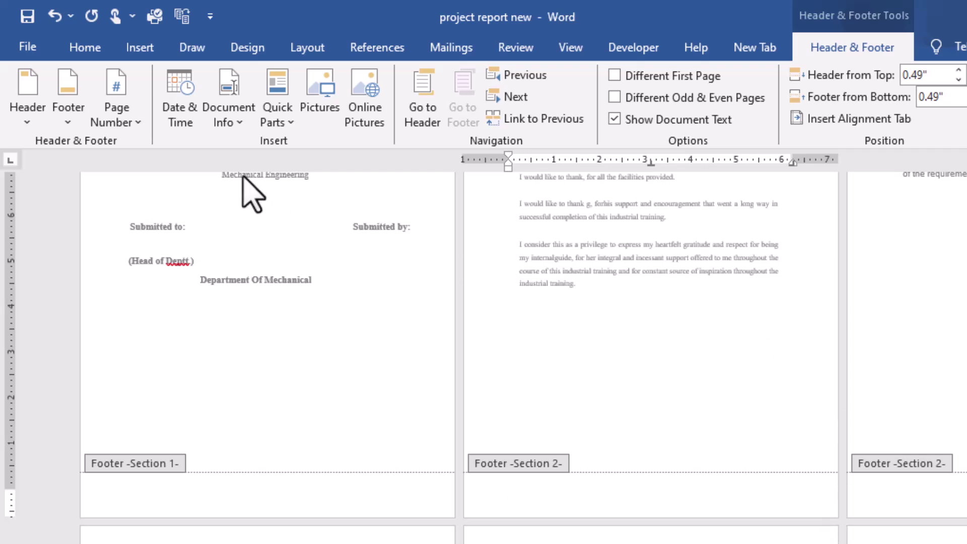
Step: Apply the Bottom of Page Circle page-number style to the Section 2 footers
left_click(136, 122)
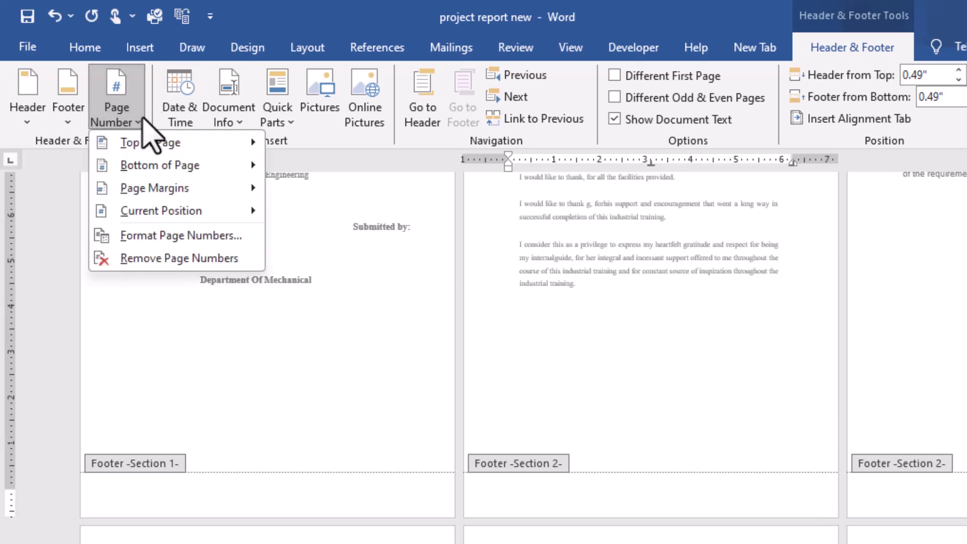
scroll(432, 343, "down", 10)
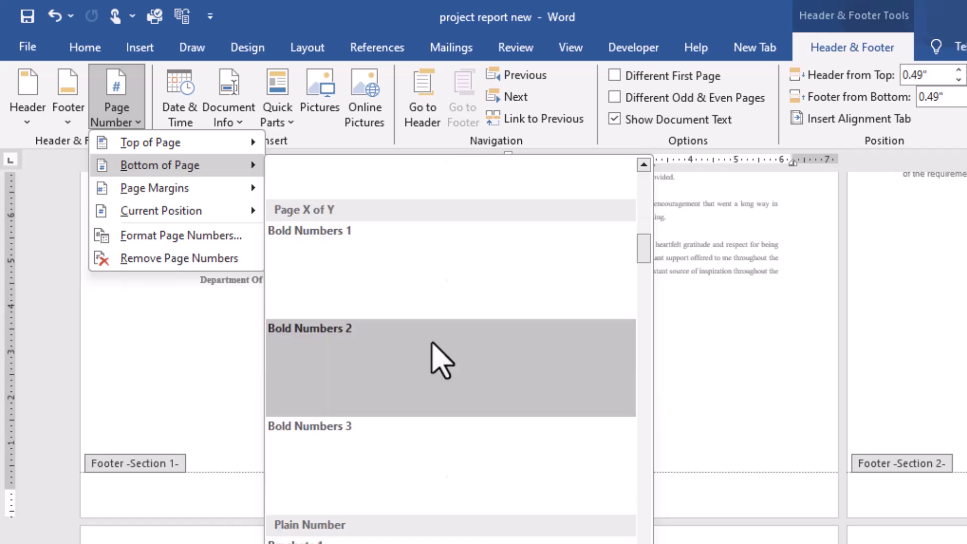
scroll(438, 333, "down", 5)
scroll(442, 333, "down", 3)
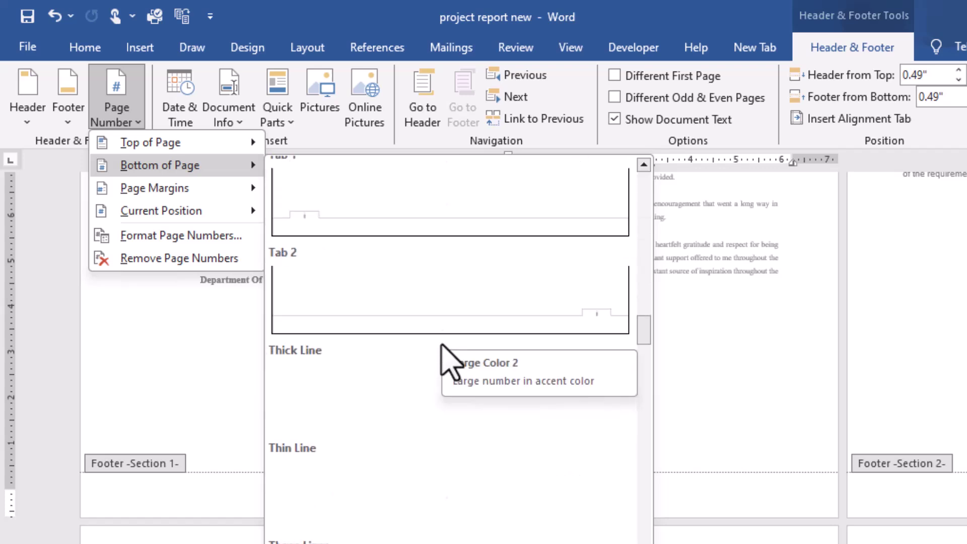
scroll(443, 351, "down", 3)
scroll(456, 361, "down", 3)
scroll(488, 380, "down", 3)
scroll(485, 372, "down", 3)
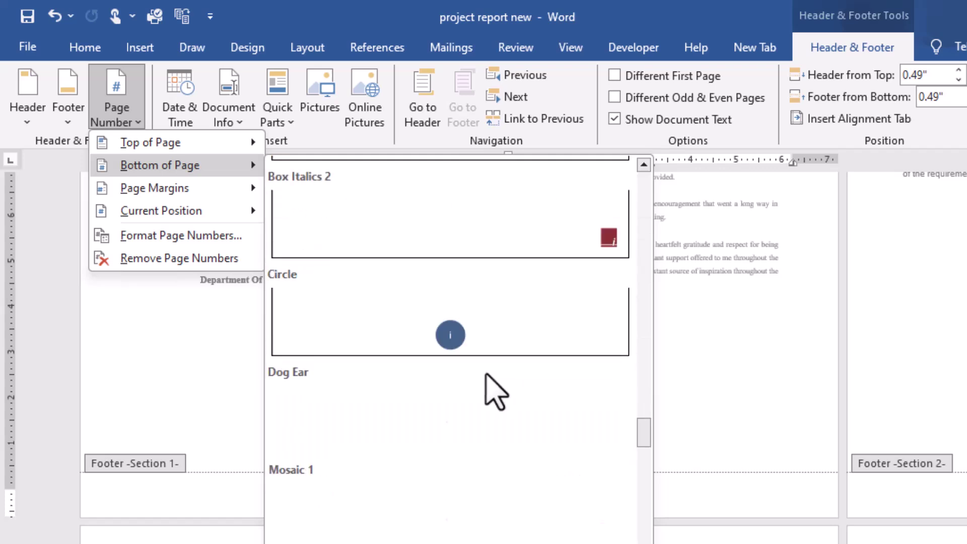
scroll(484, 372, "down", 6)
scroll(486, 373, "up", 3)
scroll(486, 374, "up", 6)
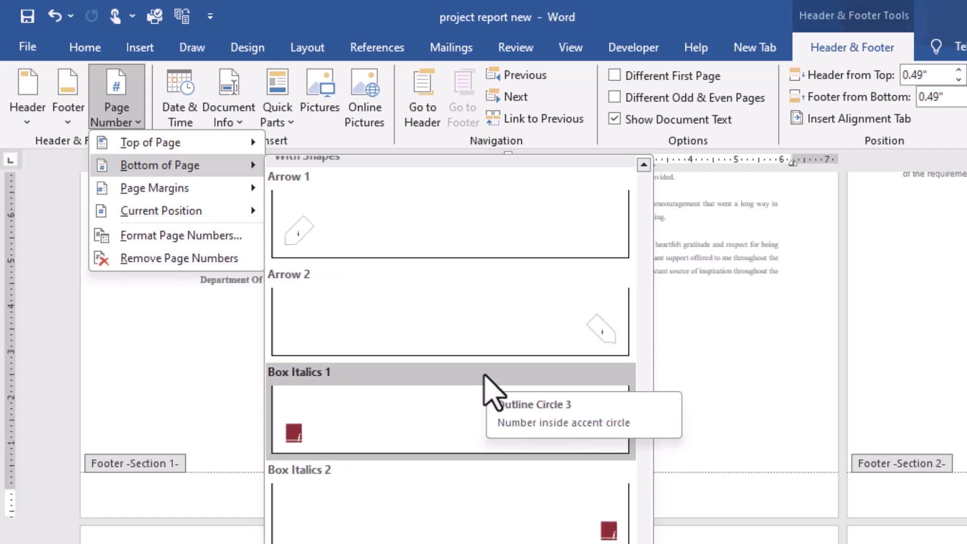
scroll(494, 388, "down", 3)
left_click(459, 330)
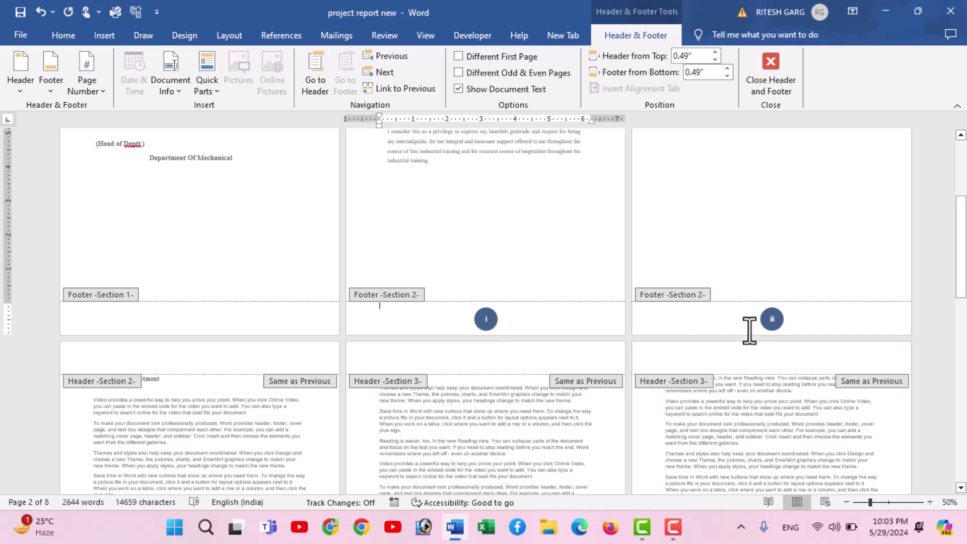
Step: Set the Section 3 footer numbering to arabic 1, 2, 3 restarting at 1
scroll(801, 334, "down", 3)
scroll(289, 431, "down", 3)
scroll(261, 412, "down", 2)
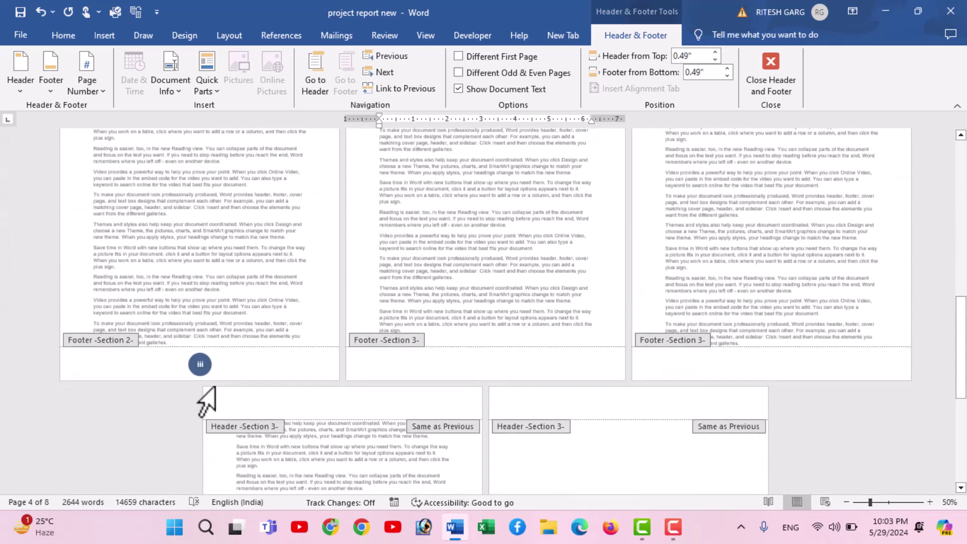
left_click(432, 368)
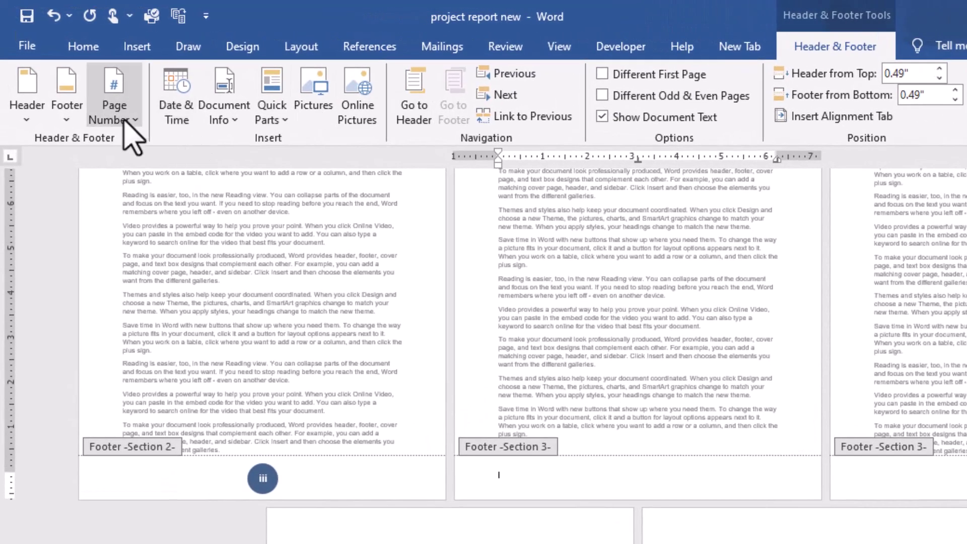
left_click(94, 91)
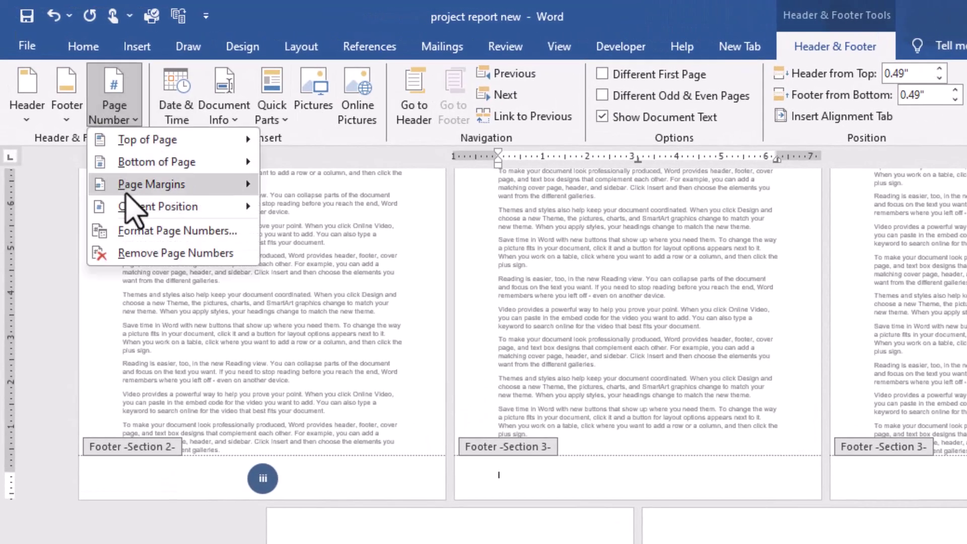
left_click(139, 232)
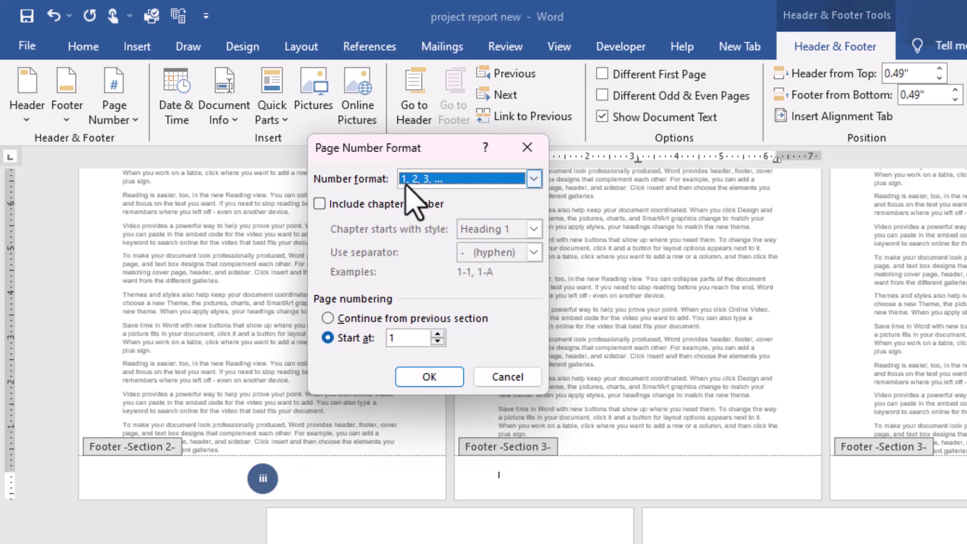
left_click(430, 378)
Step: Apply the Bottom of Page Circle page-number style to the Section 3 footers
left_click(121, 114)
mouse_move(156, 161)
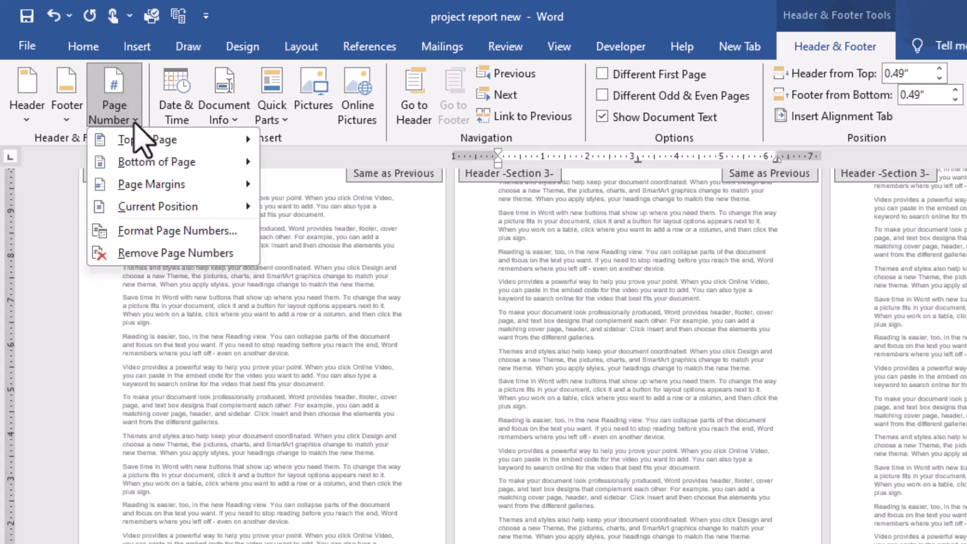
scroll(393, 298, "down", 10)
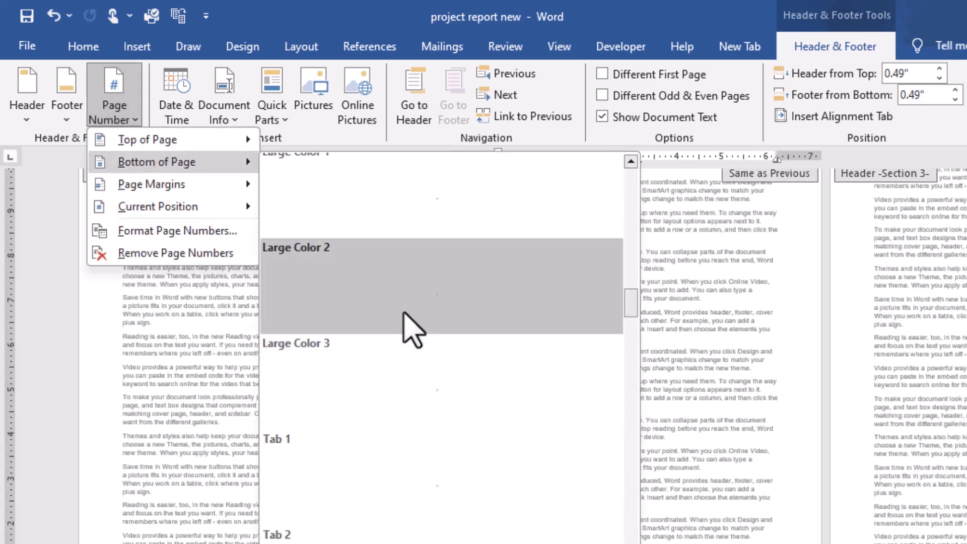
scroll(413, 353, "down", 5)
scroll(449, 383, "down", 5)
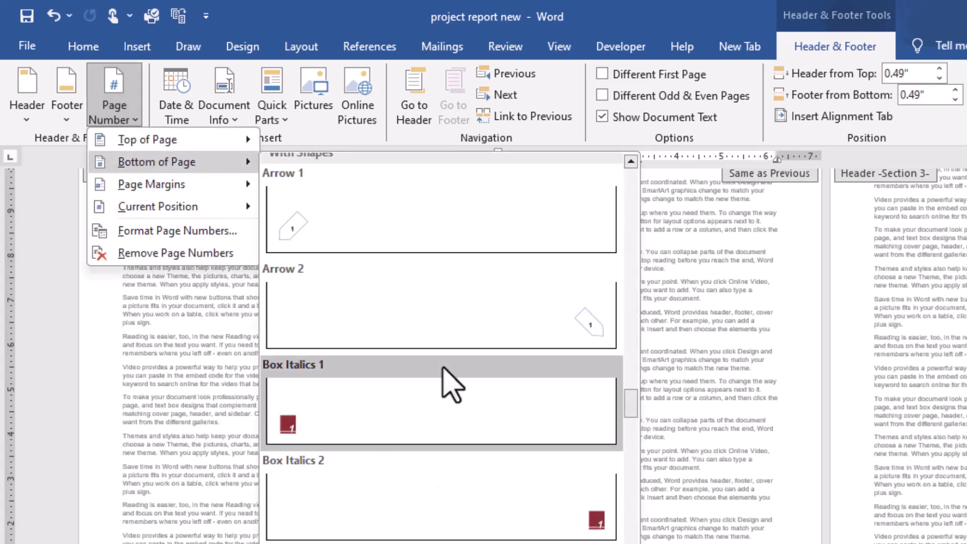
scroll(446, 383, "down", 5)
scroll(446, 383, "up", 2)
scroll(454, 381, "up", 3)
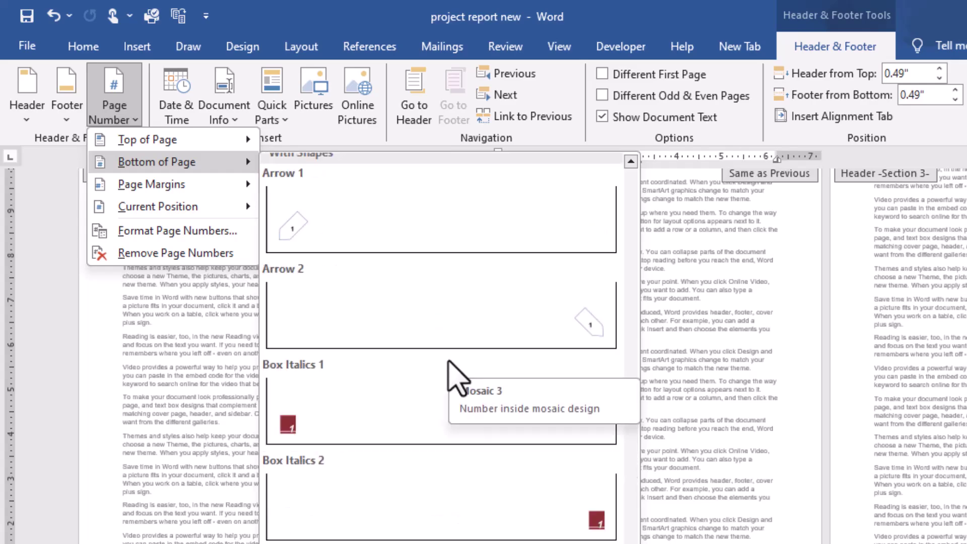
scroll(449, 371, "down", 3)
left_click(448, 342)
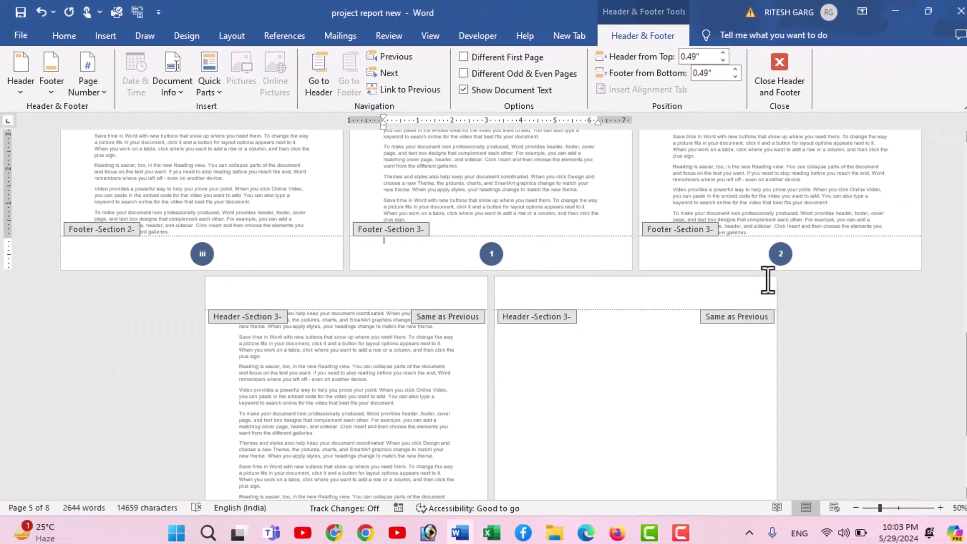
Step: Exit footer editing and return to the front pages showing circled roman i and ii
scroll(503, 410, "down", 5)
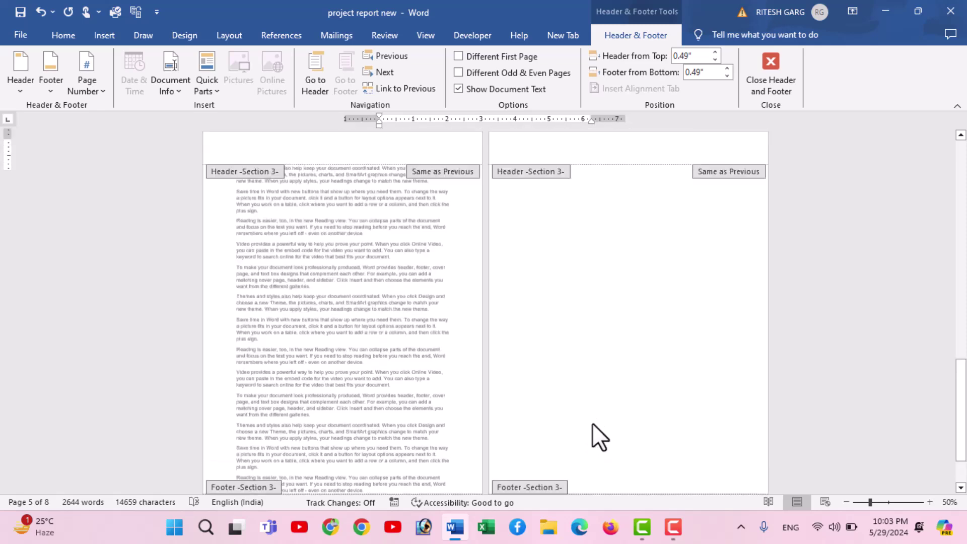
scroll(594, 348, "up", 3)
scroll(594, 347, "up", 2)
double_click(551, 331)
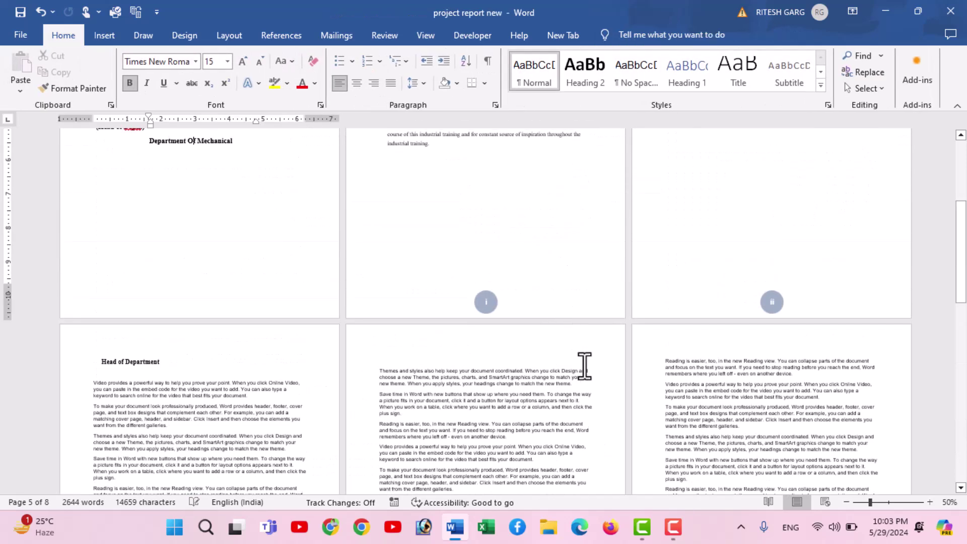
scroll(582, 368, "up", 10)
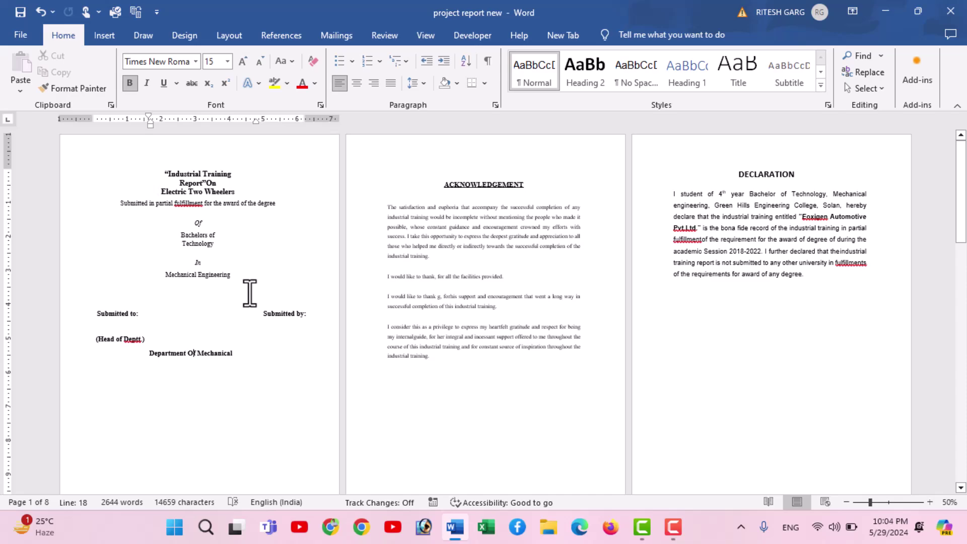
scroll(250, 292, "down", 3)
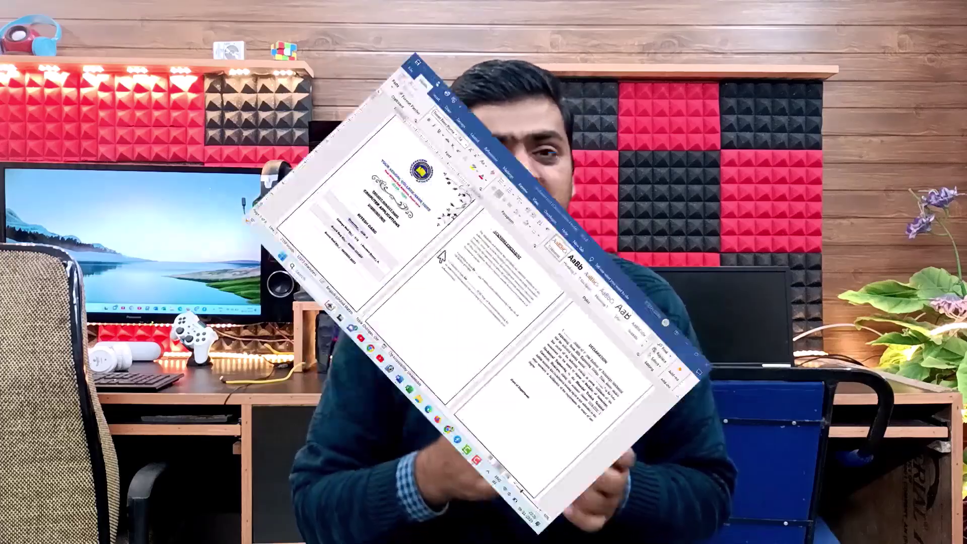
Step: Scroll down and follow the link to the MS Word course page
scroll(368, 270, "down", 10)
scroll(364, 256, "down", 5)
scroll(364, 256, "down", 2)
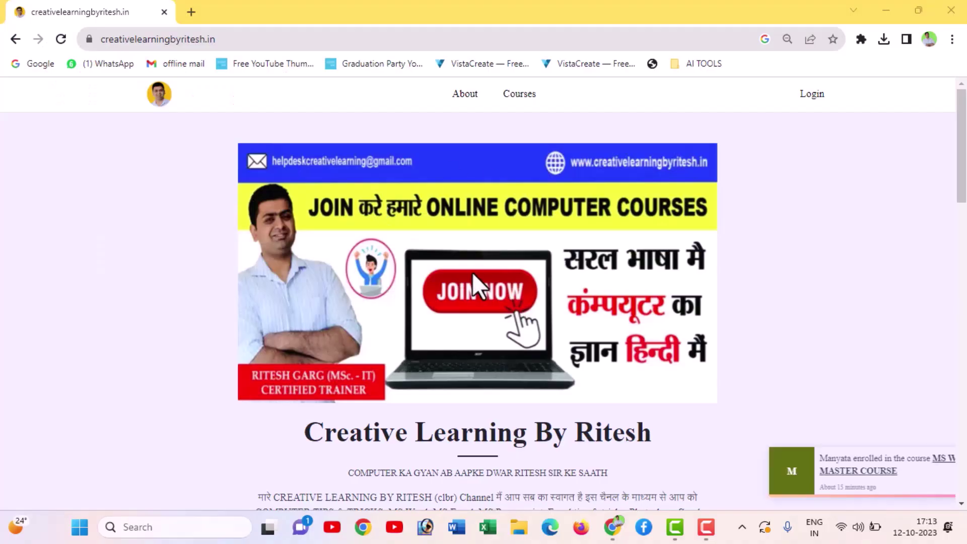
scroll(473, 272, "down", 6)
scroll(472, 272, "down", 3)
scroll(473, 272, "down", 2)
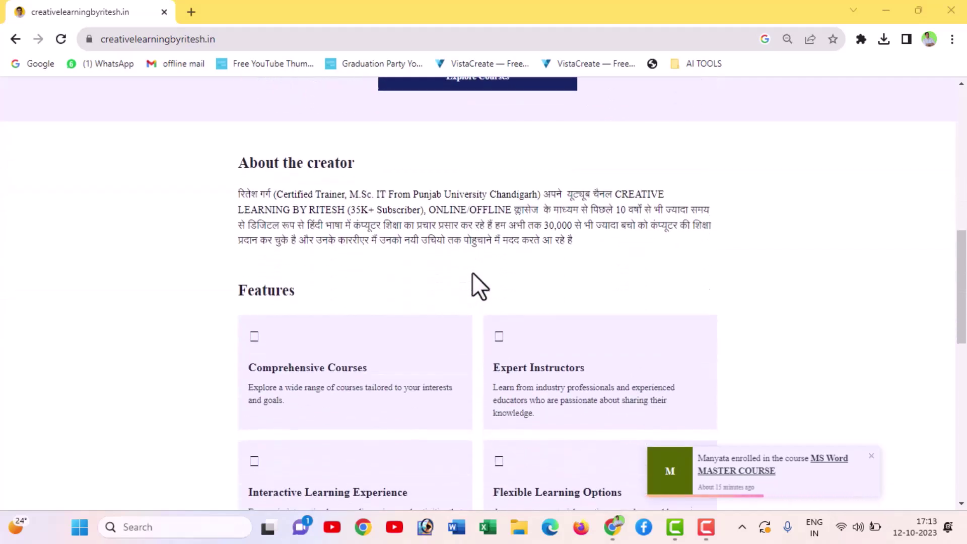
scroll(473, 272, "down", 2)
scroll(473, 272, "down", 3)
scroll(473, 273, "down", 3)
scroll(468, 272, "down", 2)
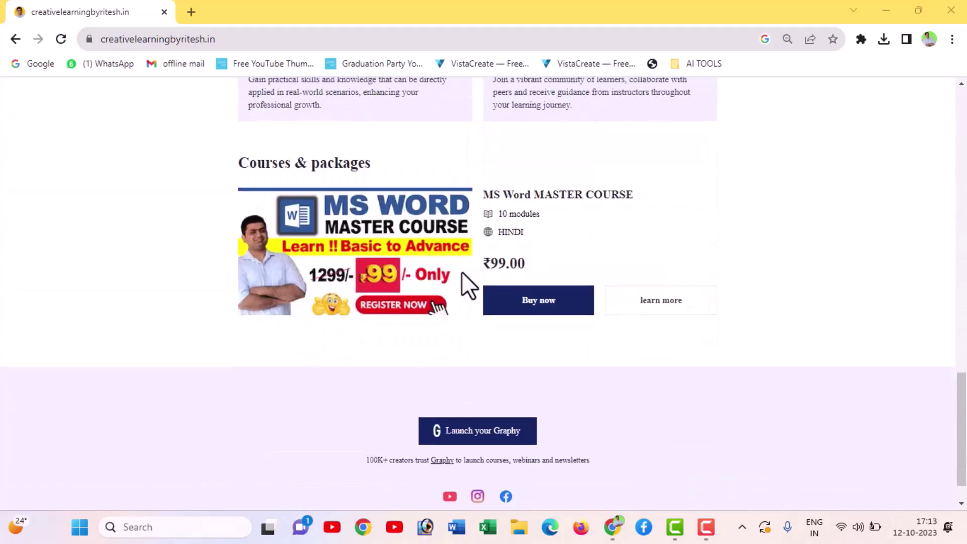
left_click(381, 272)
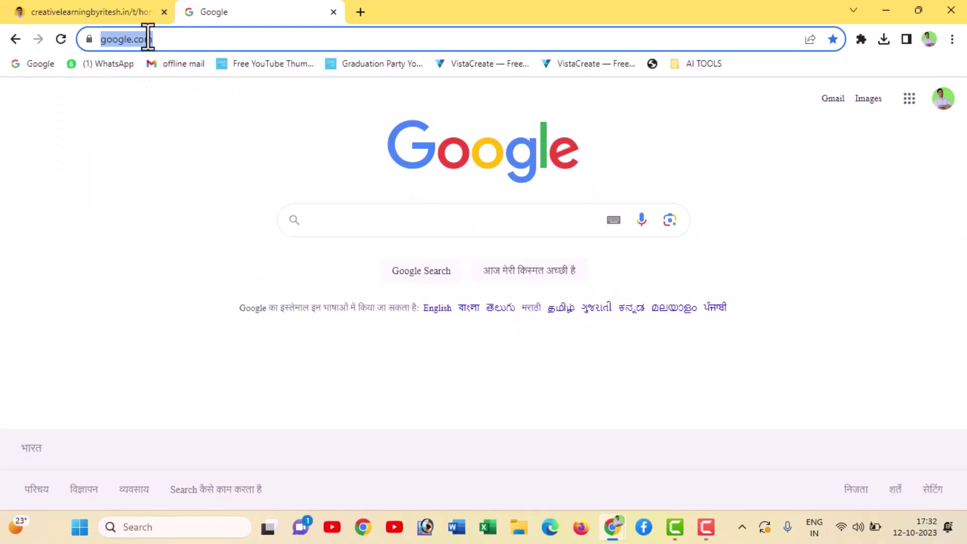
type("www.creativelearningbyritesh.in")
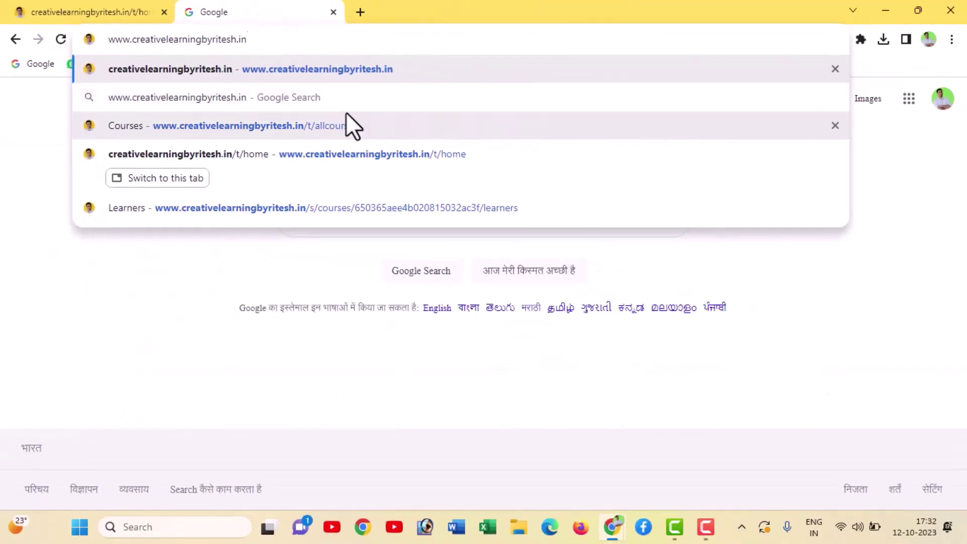
key("Return")
scroll(432, 287, "down", 3)
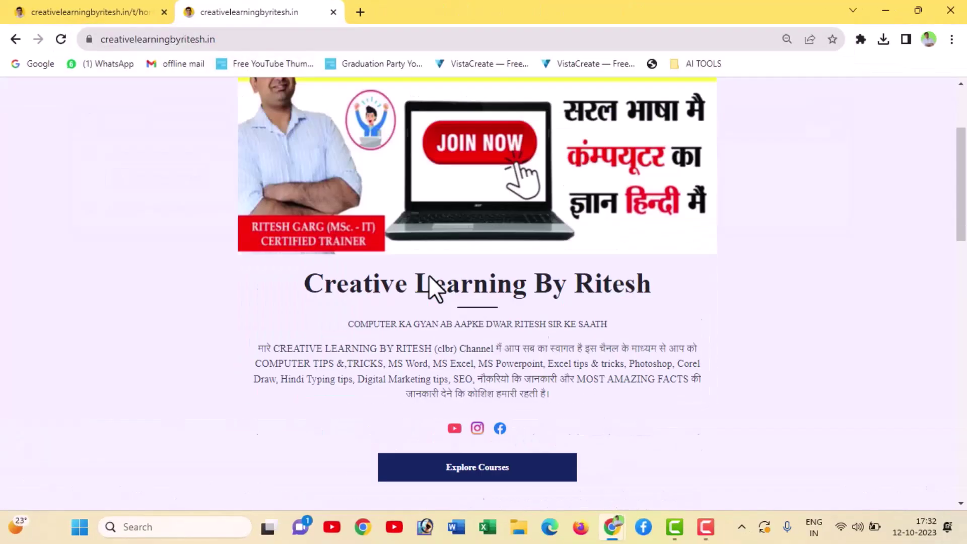
scroll(432, 287, "down", 10)
left_click(524, 267)
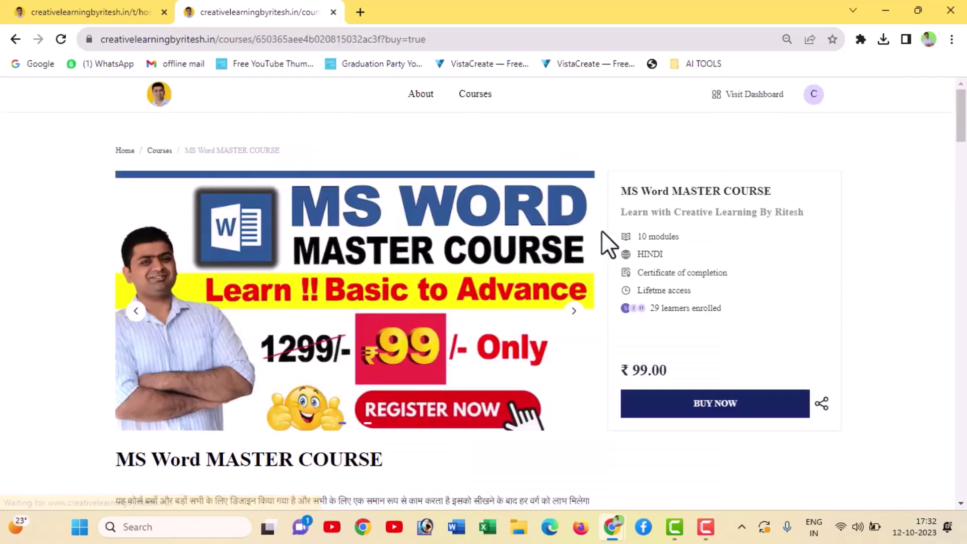
Step: Choose BUY NOW and review the ₹99 MS Word MASTER COURSE page
left_click(705, 398)
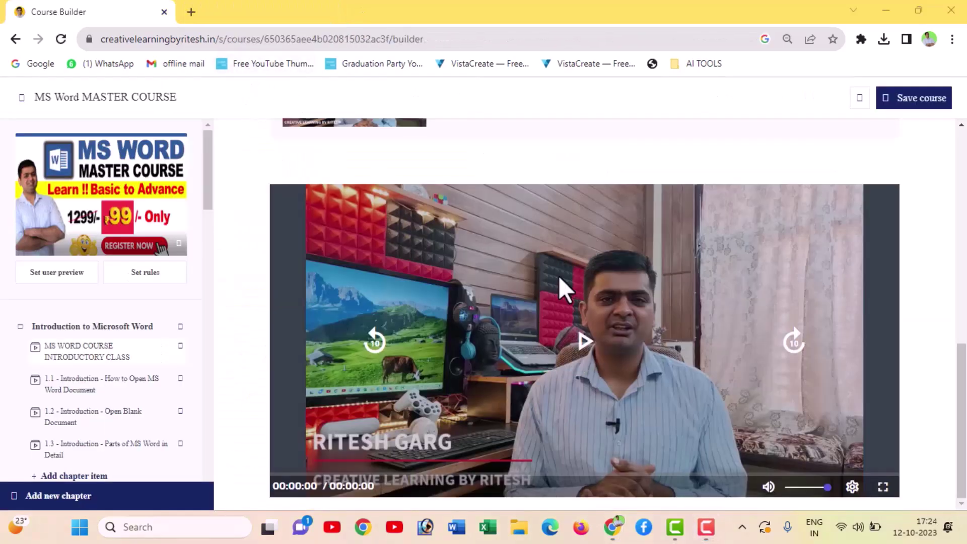
scroll(83, 388, "down", 1)
scroll(88, 396, "down", 4)
scroll(90, 395, "down", 2)
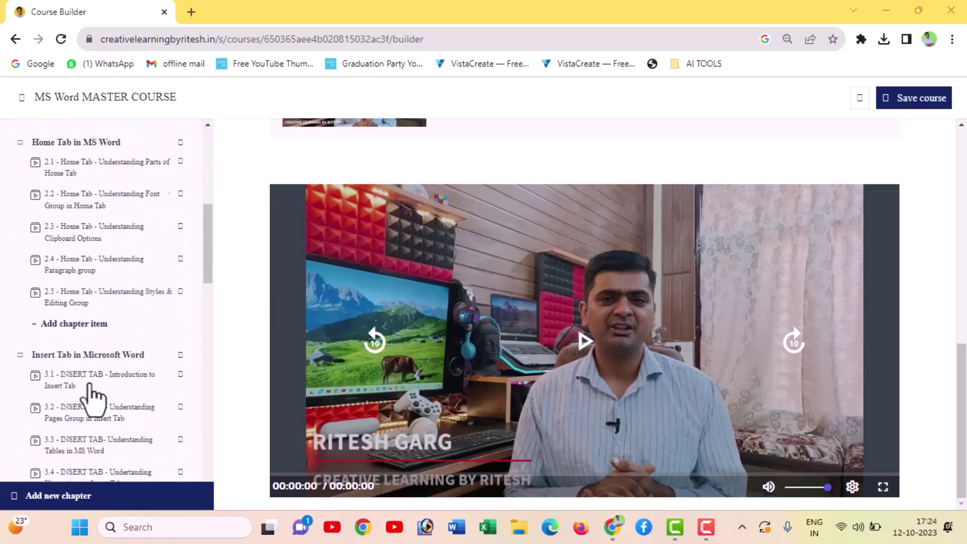
scroll(94, 398, "down", 3)
scroll(91, 395, "down", 3)
scroll(90, 391, "down", 2)
scroll(91, 386, "down", 2)
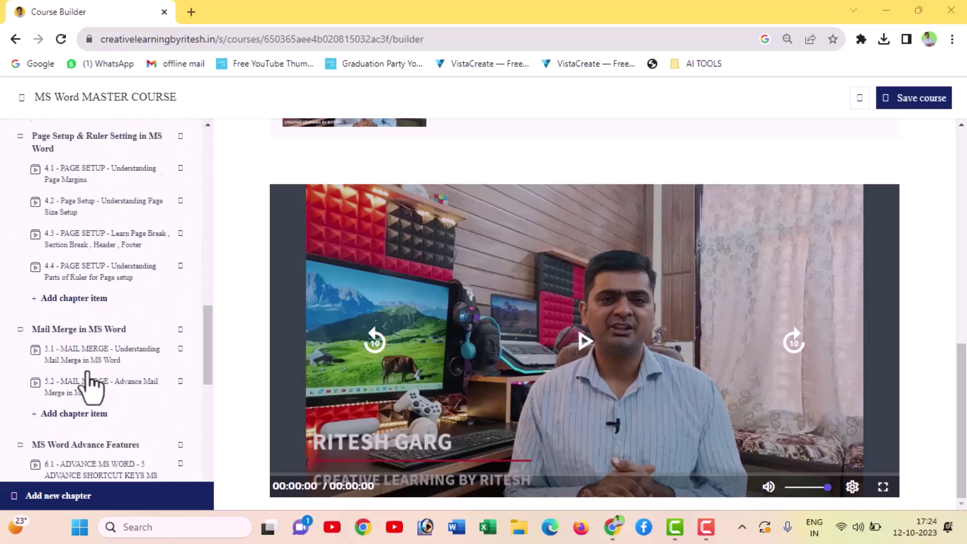
scroll(93, 385, "down", 3)
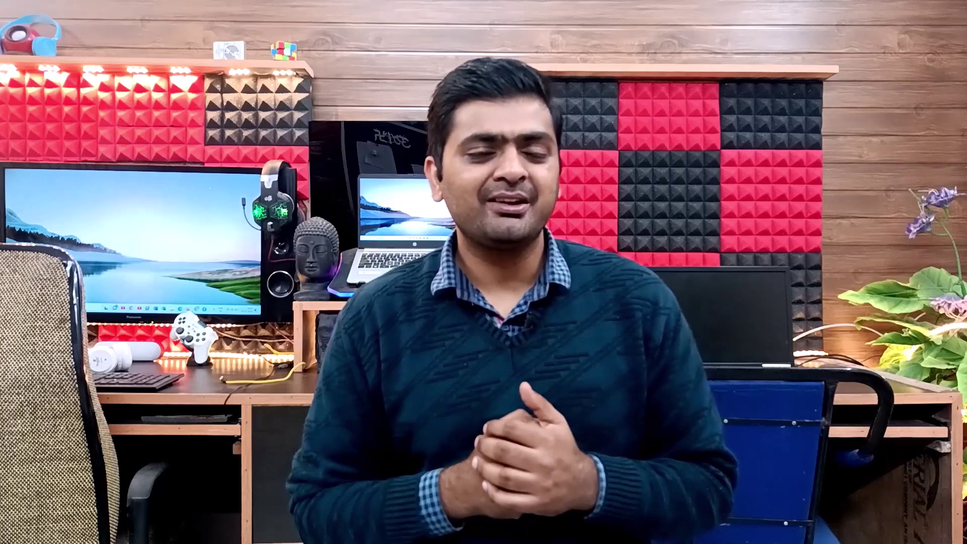